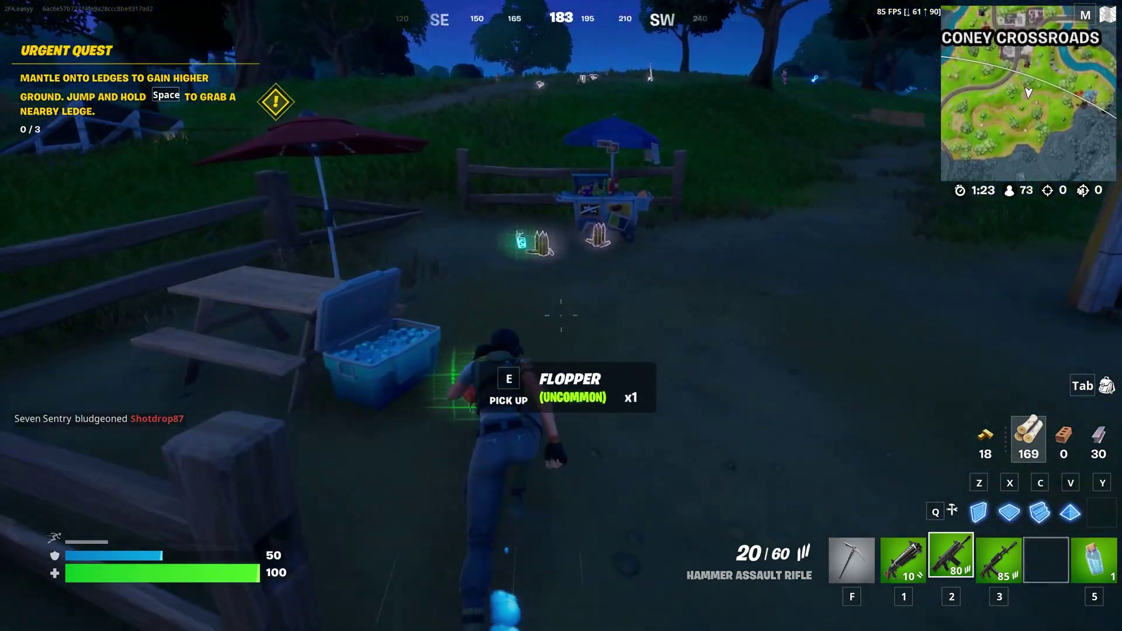
key("3")
key("2")
key("3")
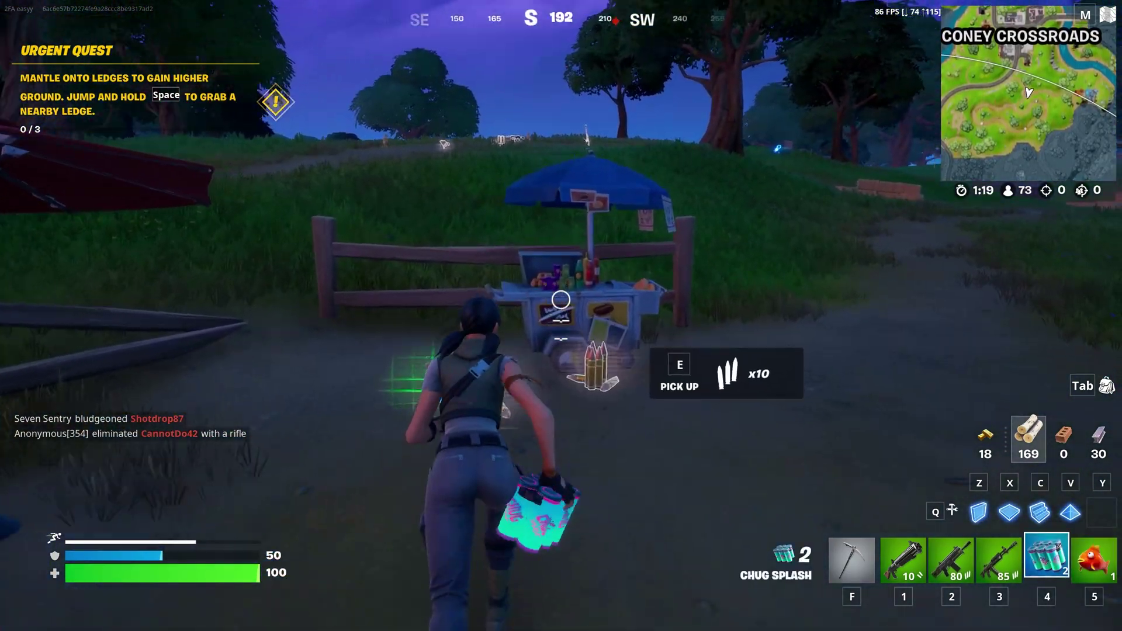
left_click(561, 300)
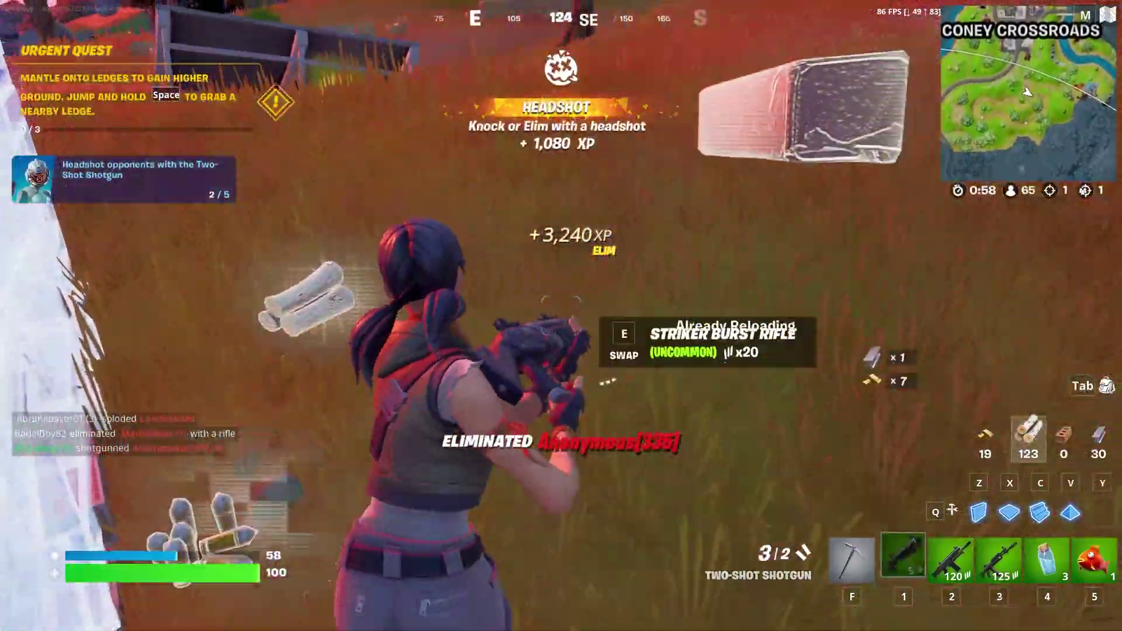
key("2")
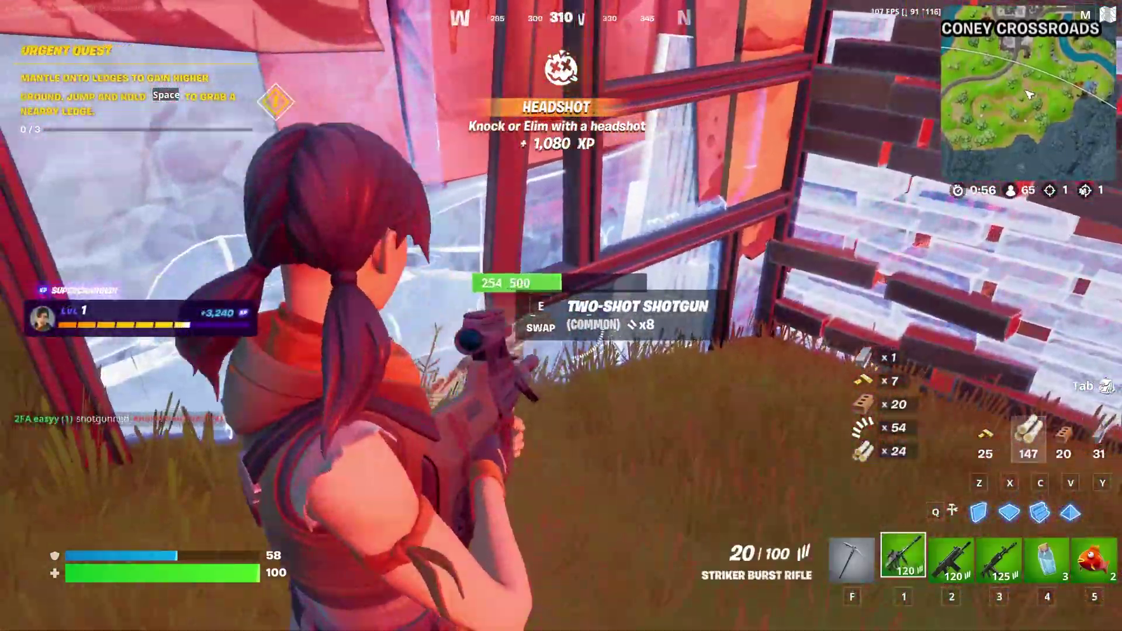
key("1")
key("r")
key("w")
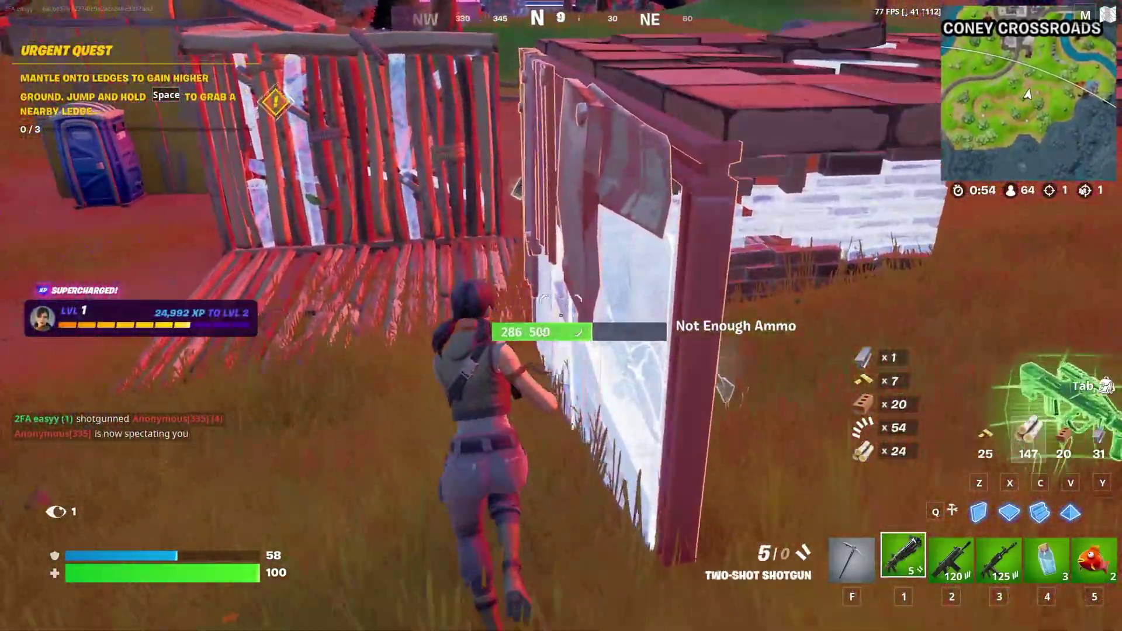
key("f")
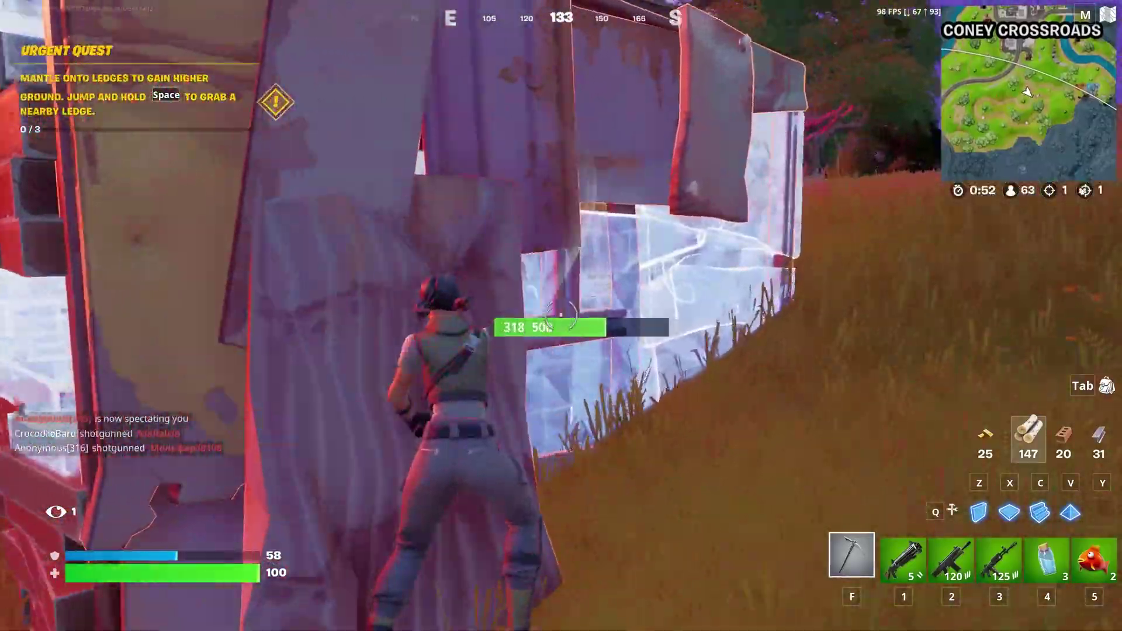
left_click(561, 315)
left_click(561, 315)
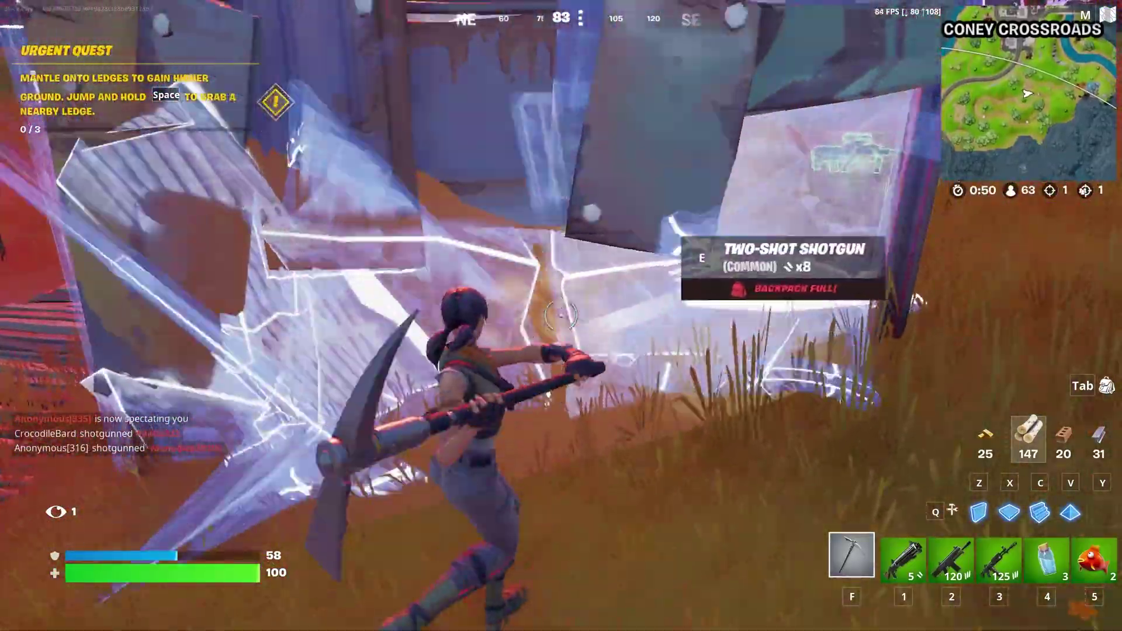
key("1")
key("2")
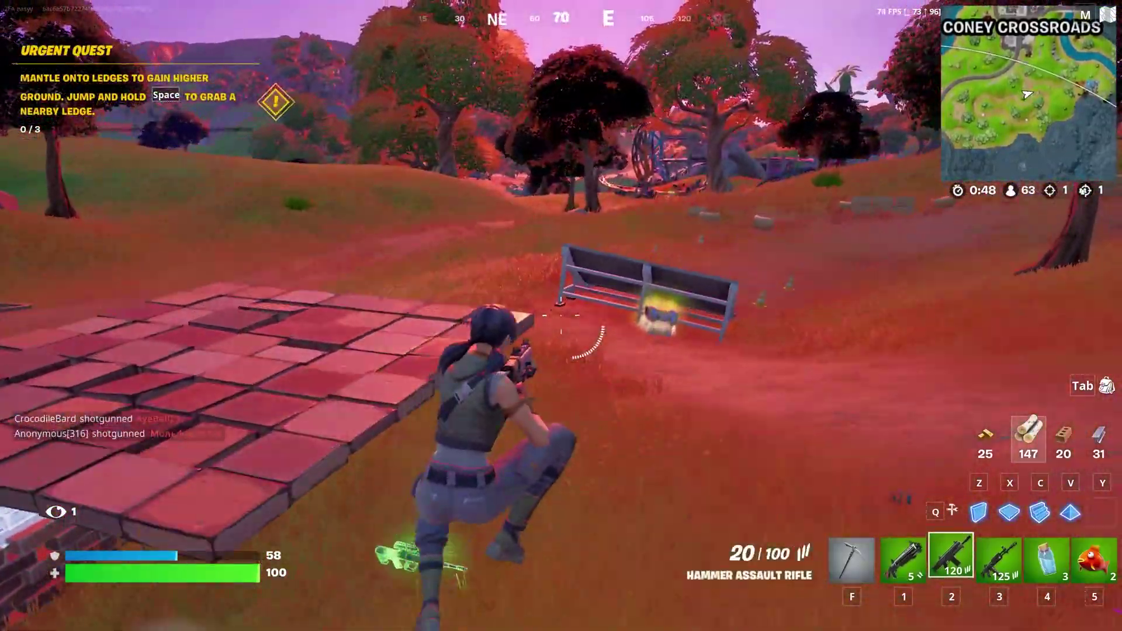
key("ctrl")
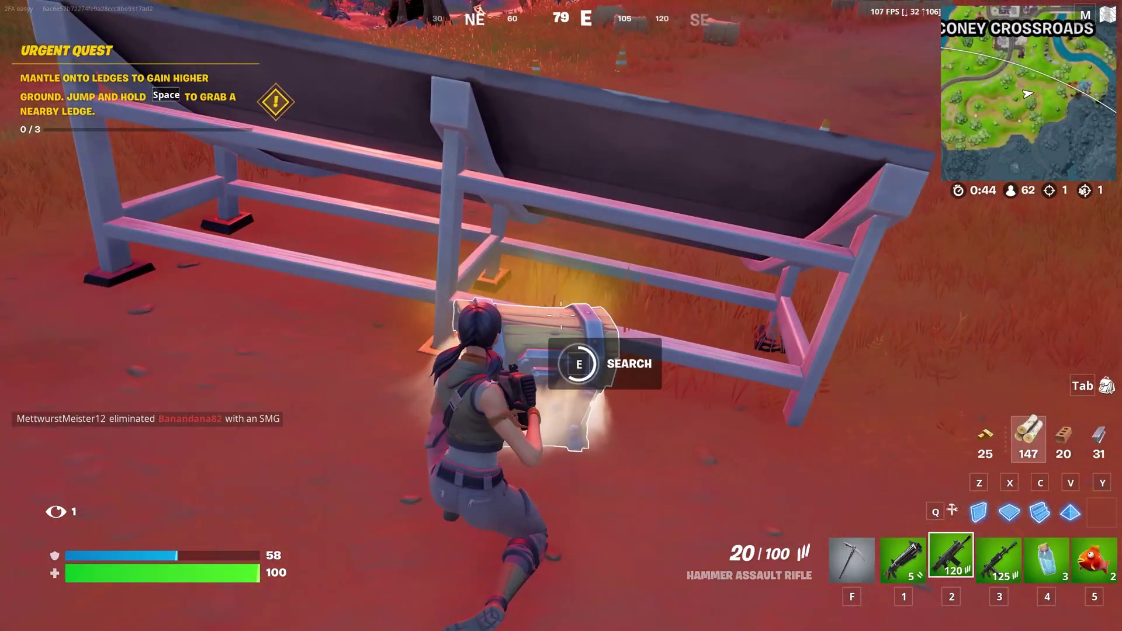
key("e")
key("f")
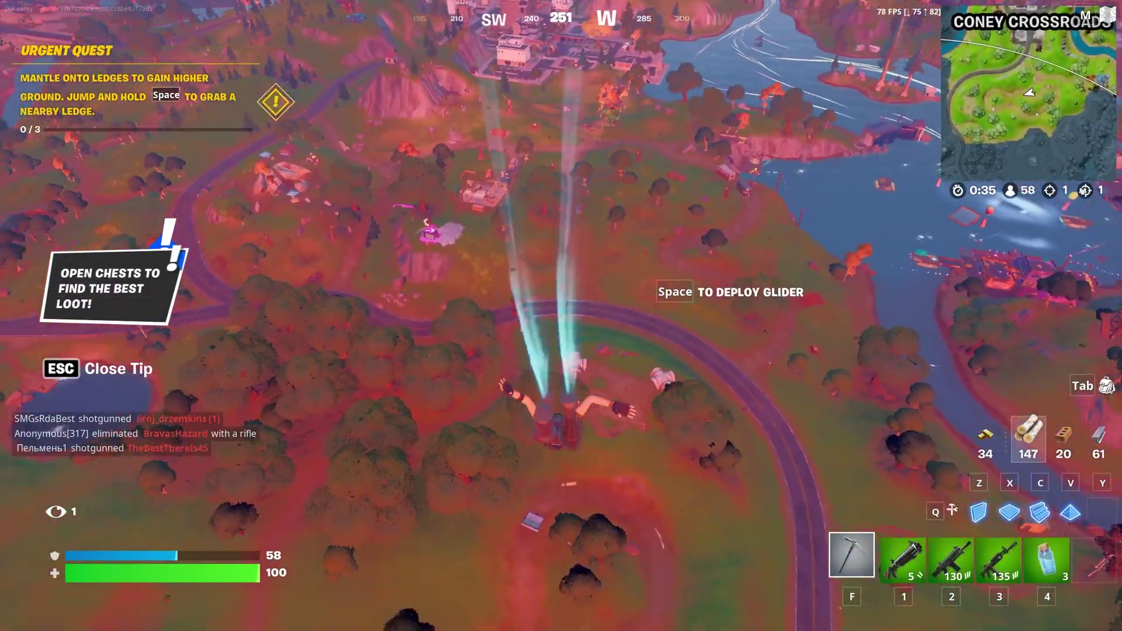
key("space")
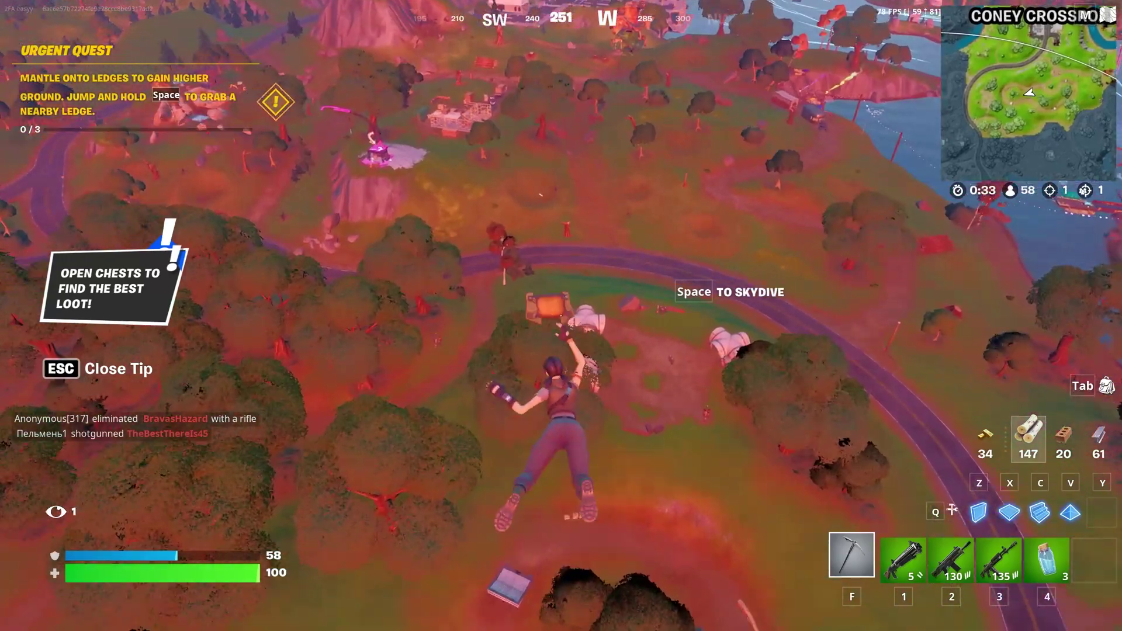
key("1")
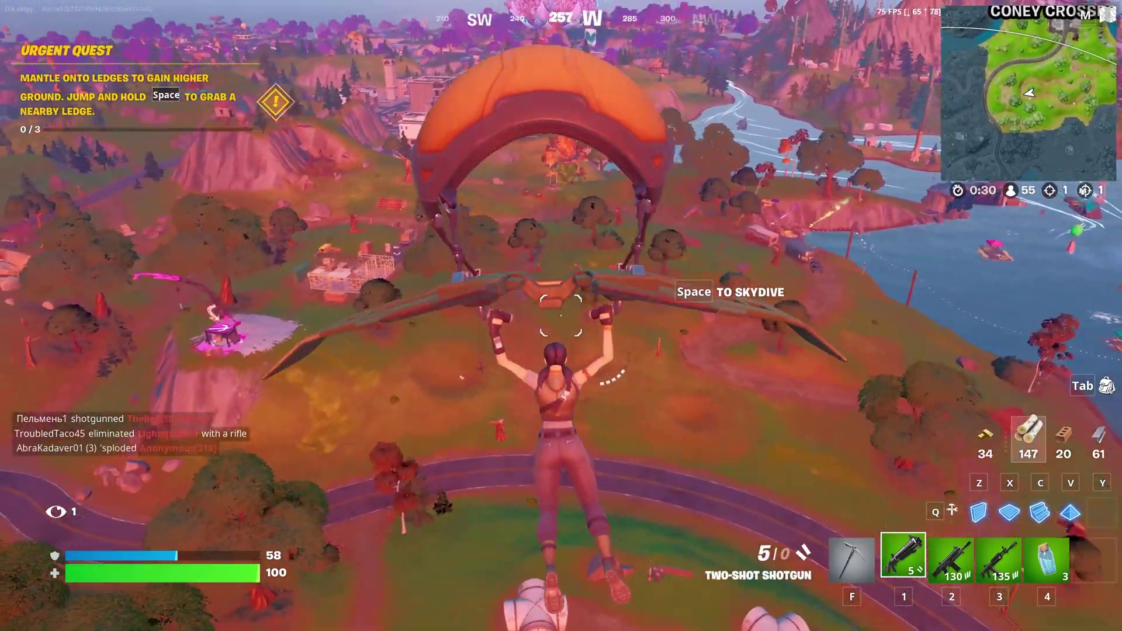
key("space")
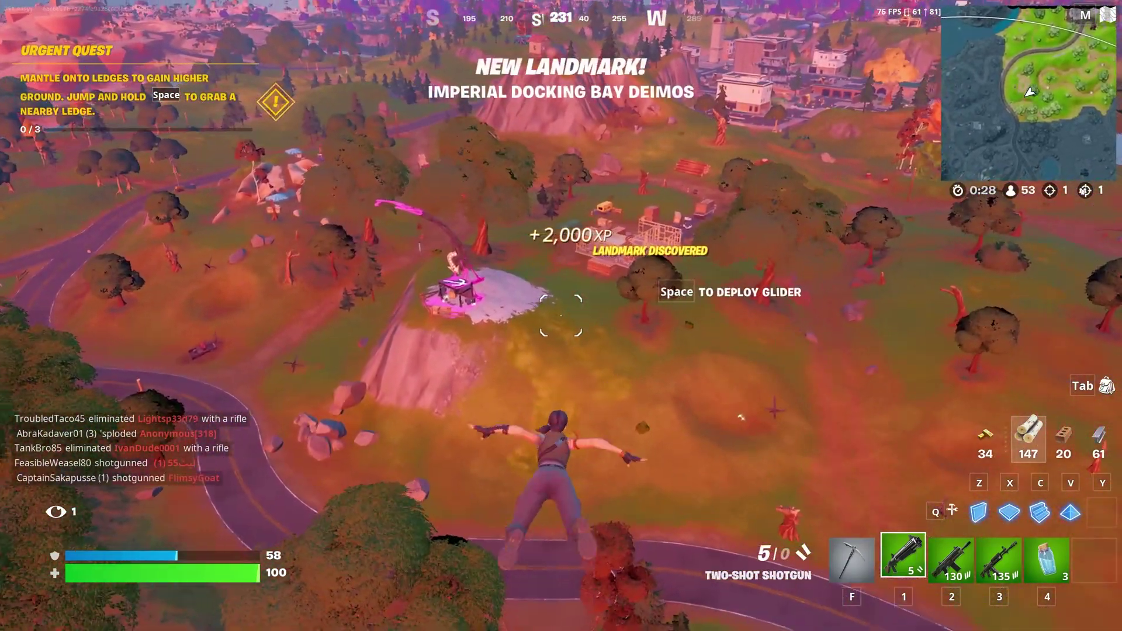
key("space")
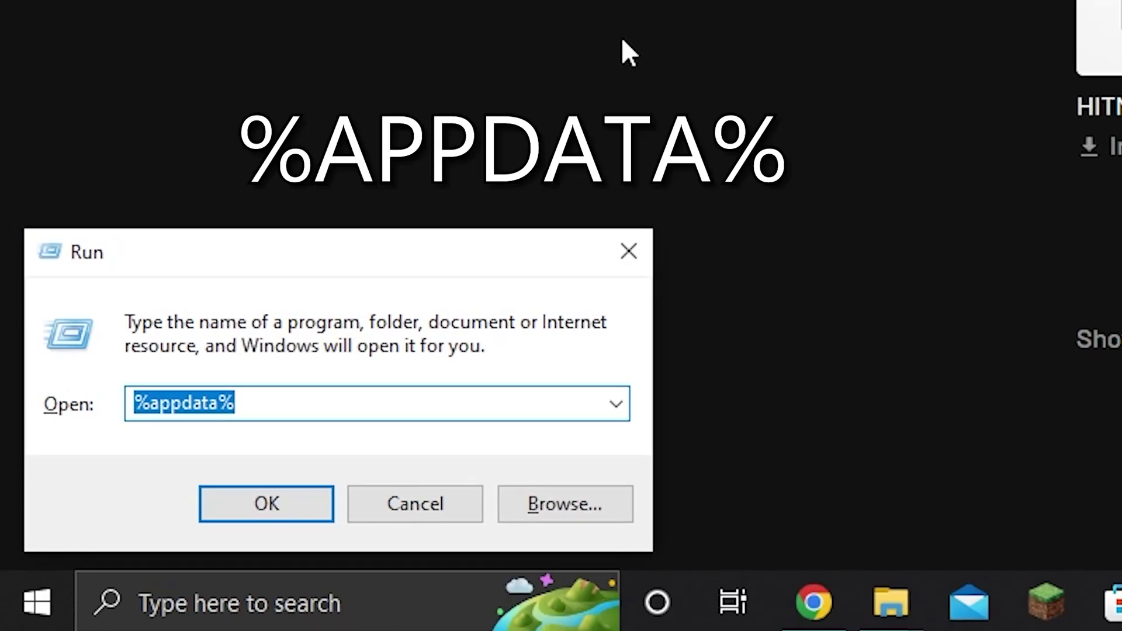
Open the %appdata% location and go from Roaming to the Local folder inside AppData
key("Return")
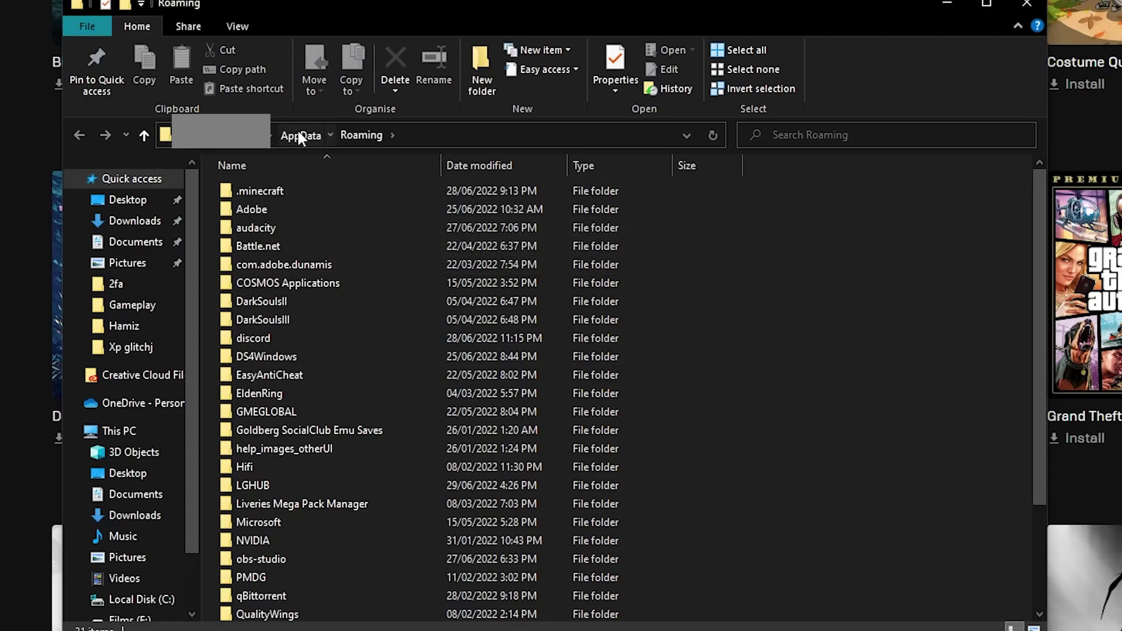
left_click(298, 136)
double_click(250, 192)
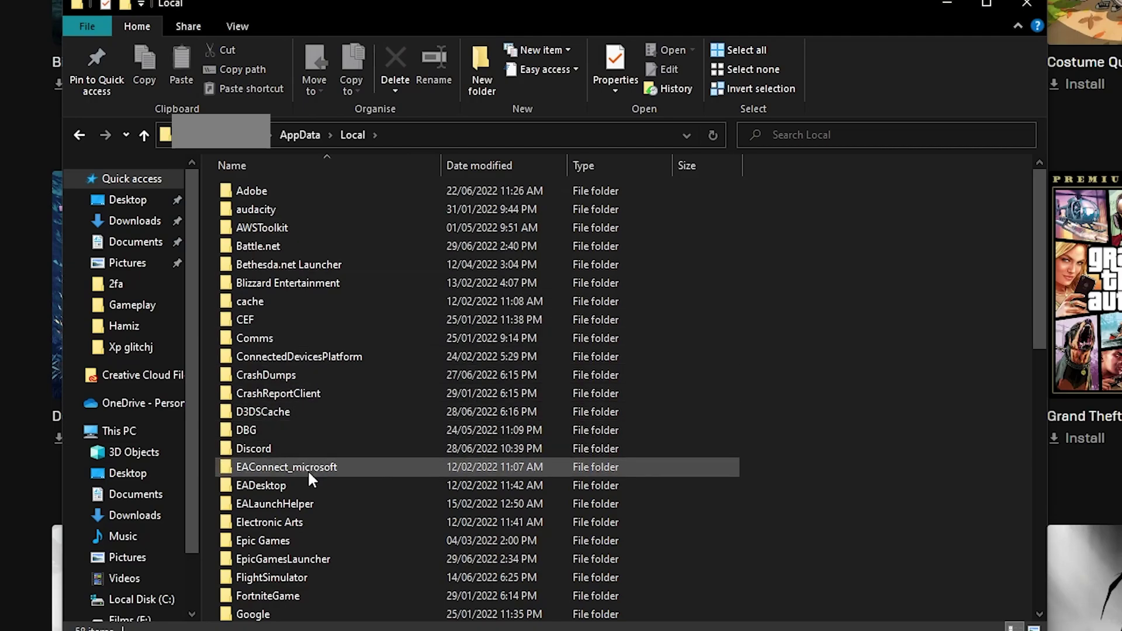
Open the Engine configuration file in the Windows folder under EpicGamesLauncher, Saved, Config
double_click(309, 562)
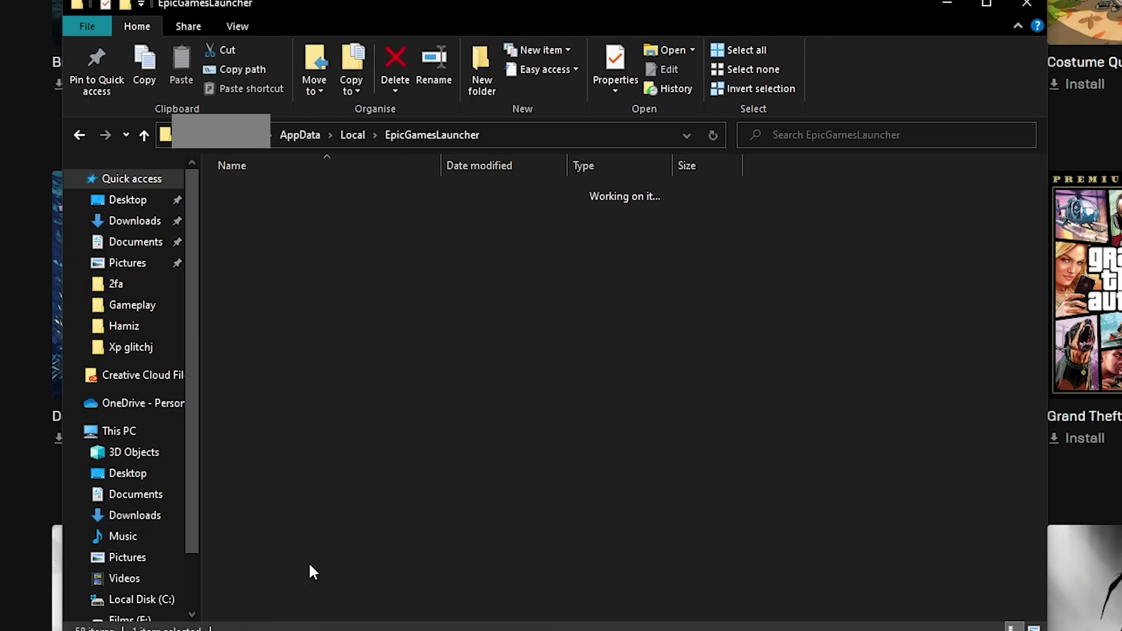
double_click(267, 227)
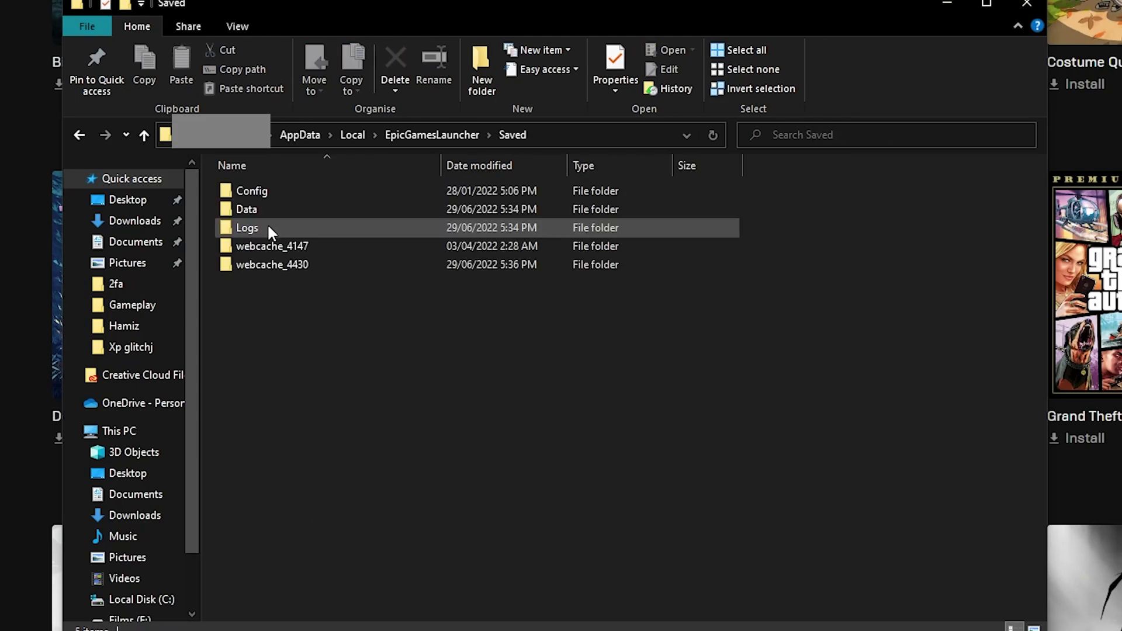
double_click(271, 193)
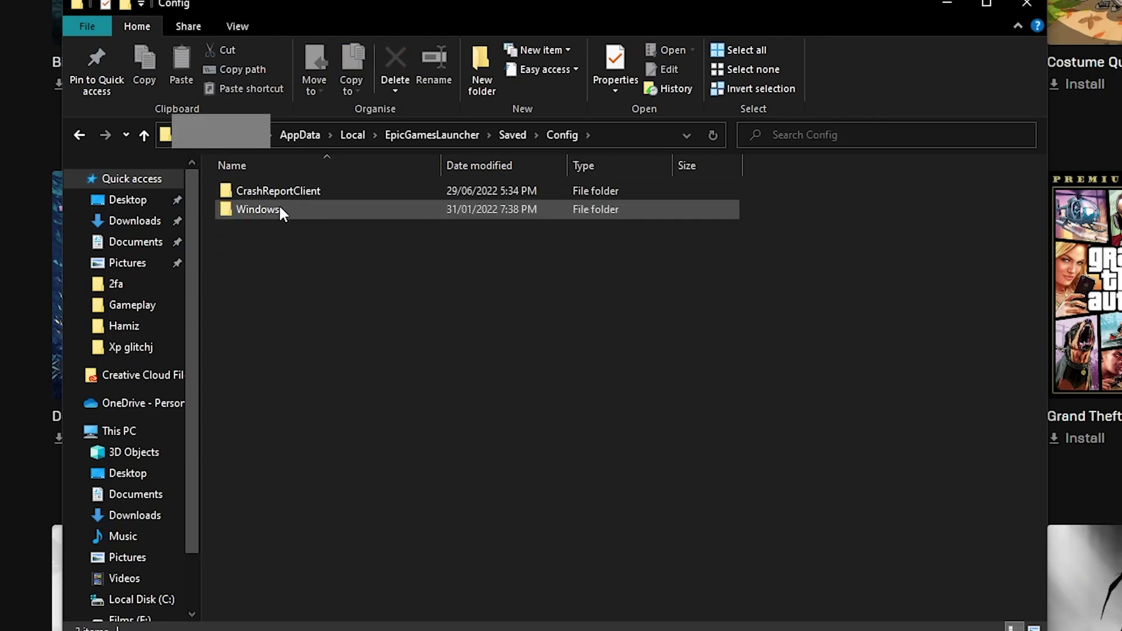
double_click(279, 205)
double_click(268, 229)
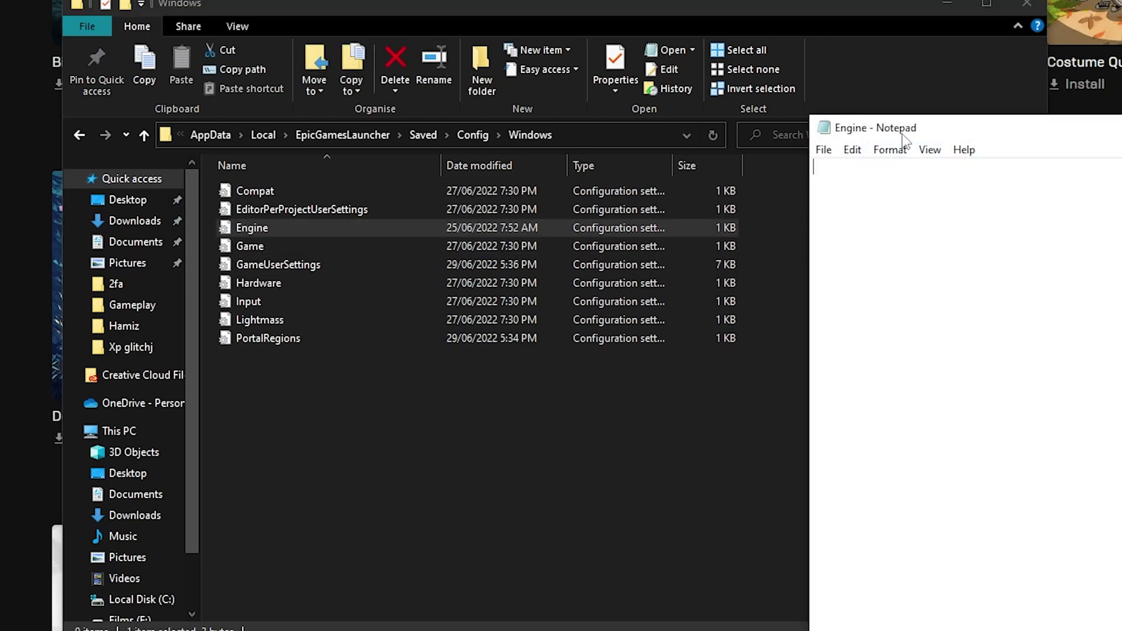
Copy the [HTTP] timeouts of 10 and the [Portal.BuildPatch] lines ChunkDownloads=5, ChunkRetries=20, RetryTime=0.5 from the untitled note into the empty Engine file
left_click_drag(898, 131, 371, 71)
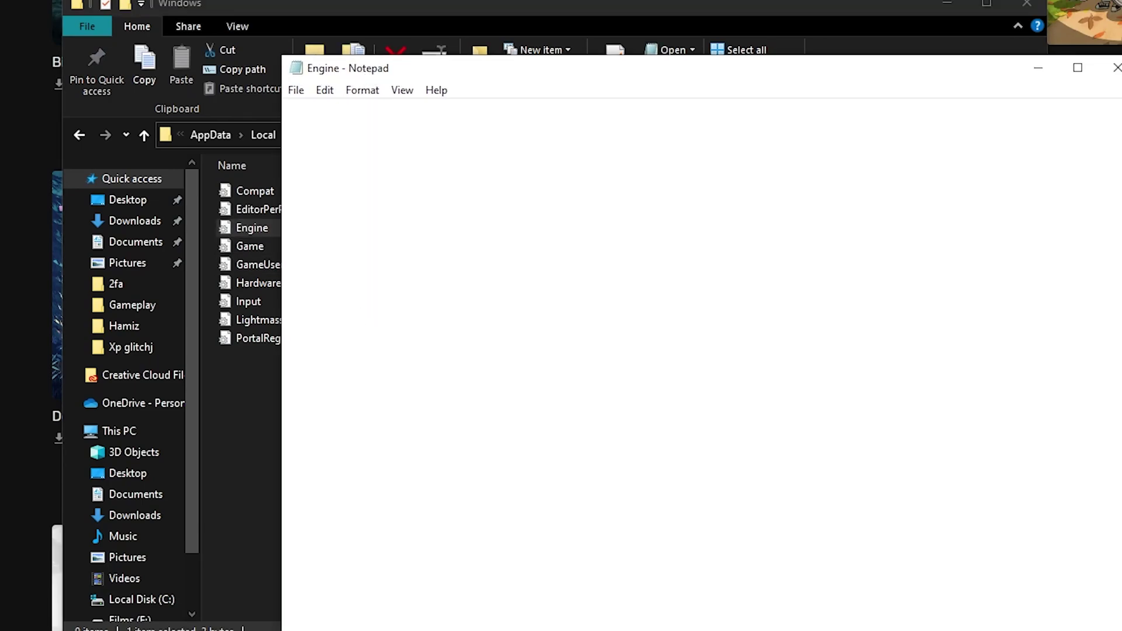
key("alt+Tab")
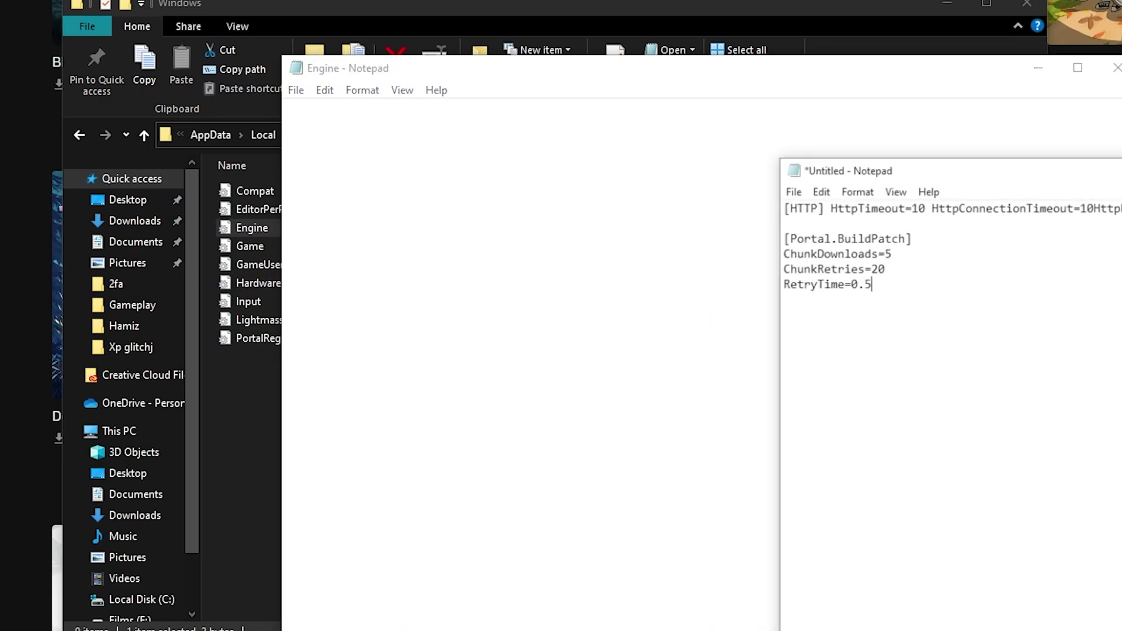
left_click_drag(1014, 376, 651, 153)
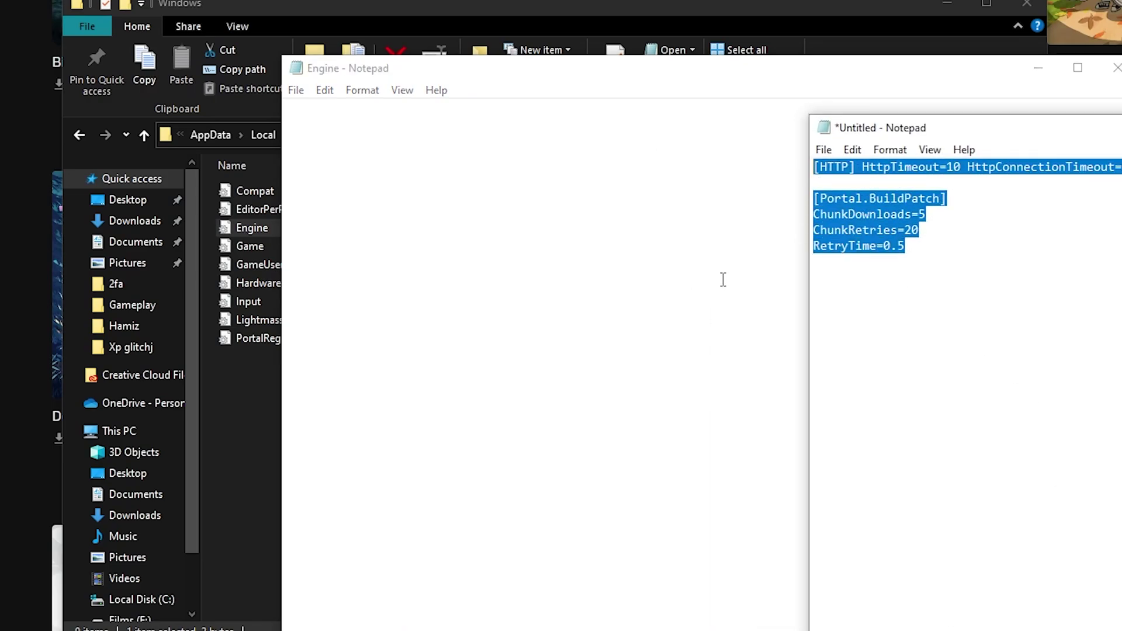
left_click(543, 342)
type("[HTTP] HttpTimeout=10 HttpConnectionTimeout=10HttpReceiveTimeout=10 HttpSendTimeout=10  [Portal.BuildPatch] ChunkDownloads=5 ChunkRetries=20 RetryTime=0.5")
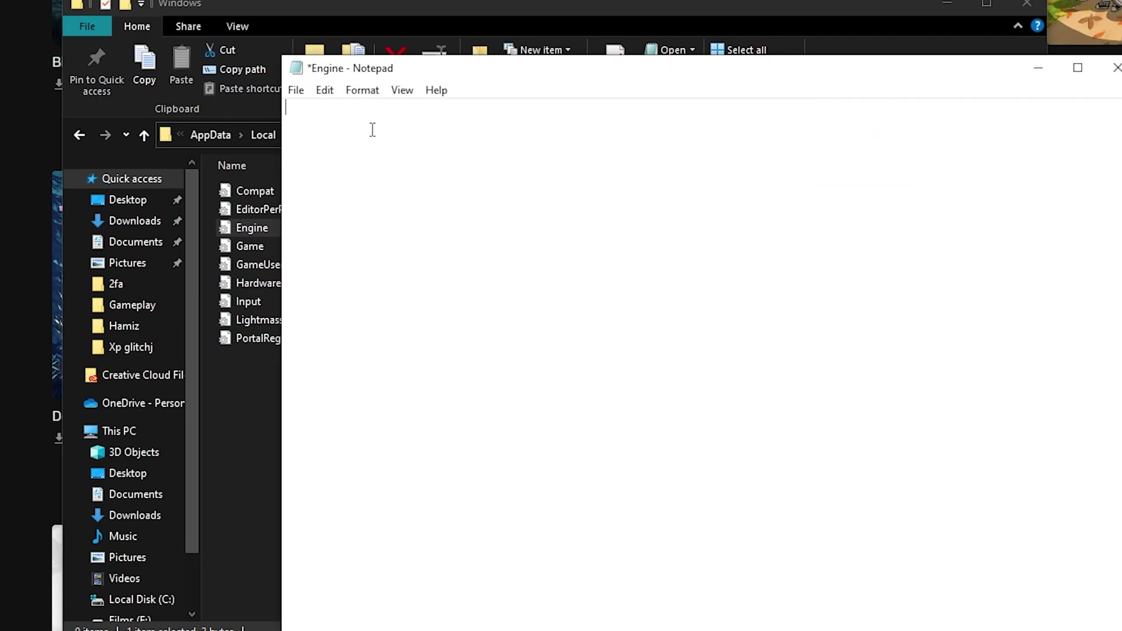
Save the Engine file and reopen it from the Windows config folder to check its contents
left_click(296, 92)
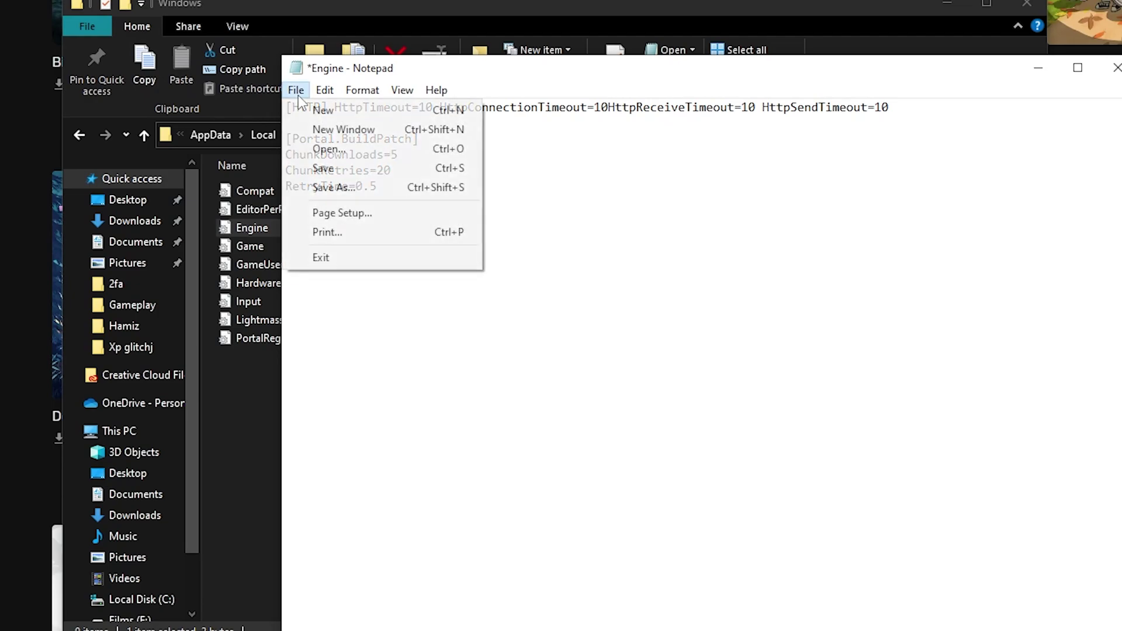
left_click(333, 170)
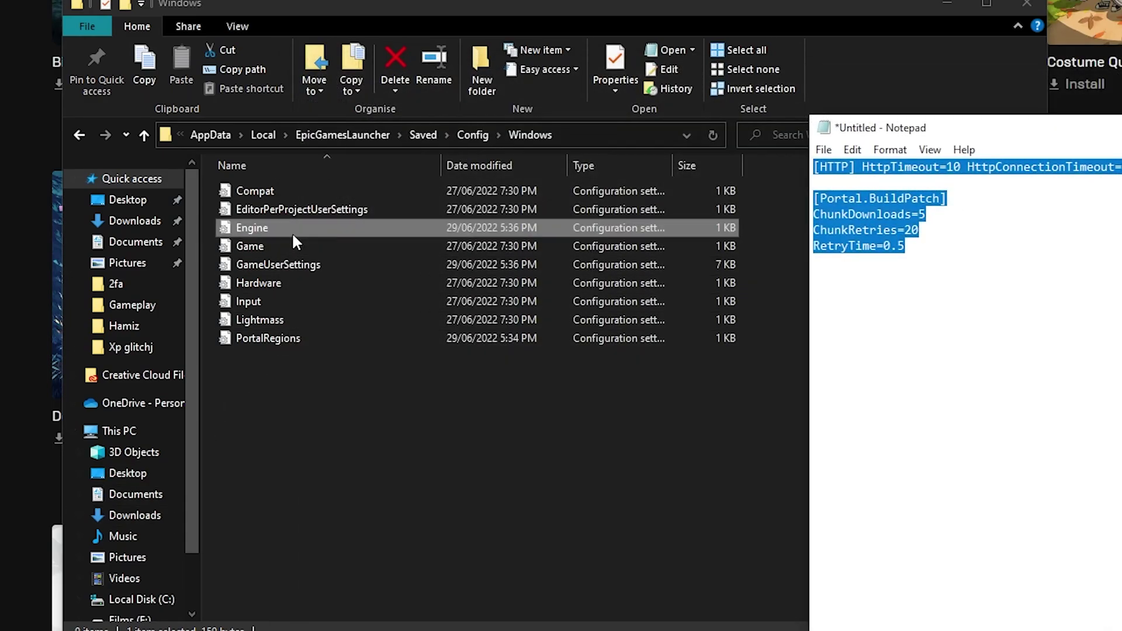
double_click(292, 233)
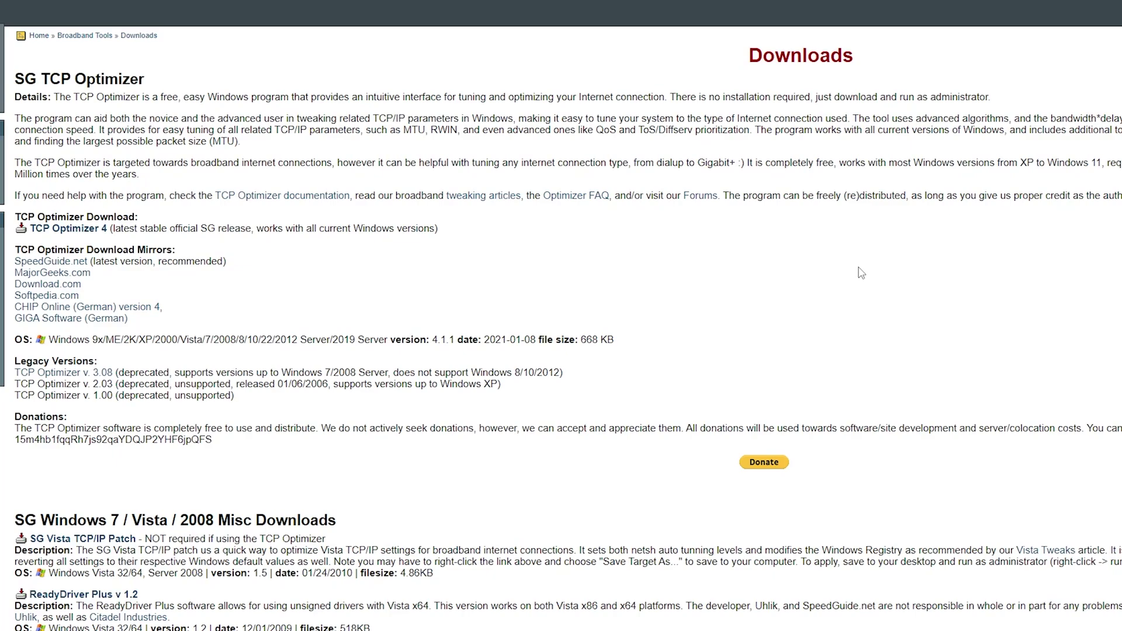
Download TCP Optimizer 4 from the SpeedGuide downloads page and run TCPOptimizer from its download folder as administrator
left_click(93, 230)
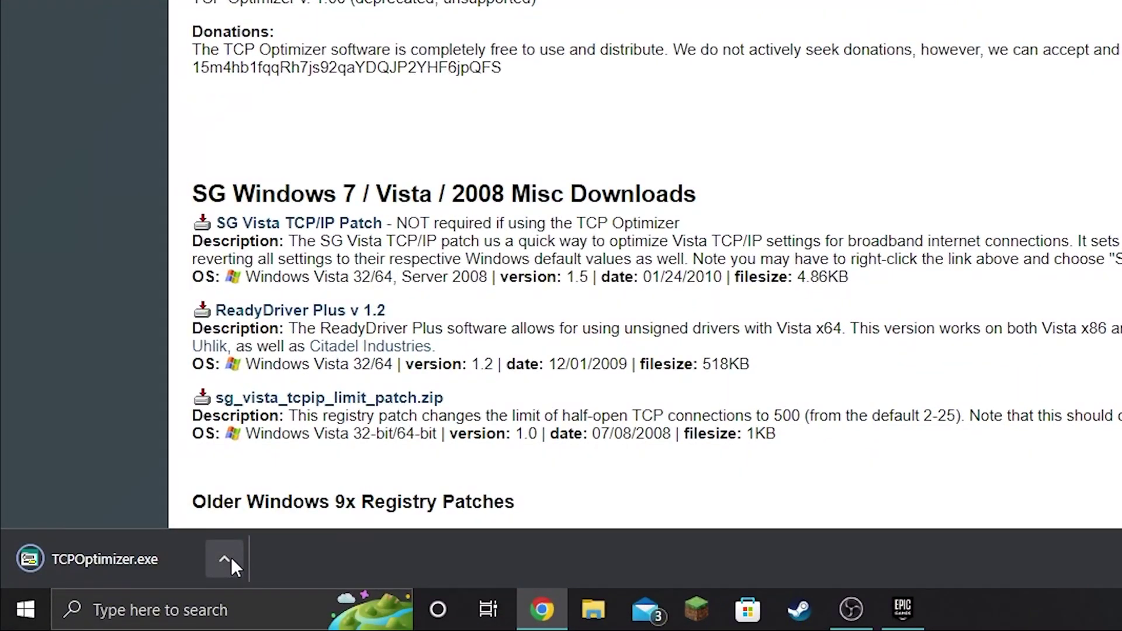
left_click(230, 556)
left_click(246, 486)
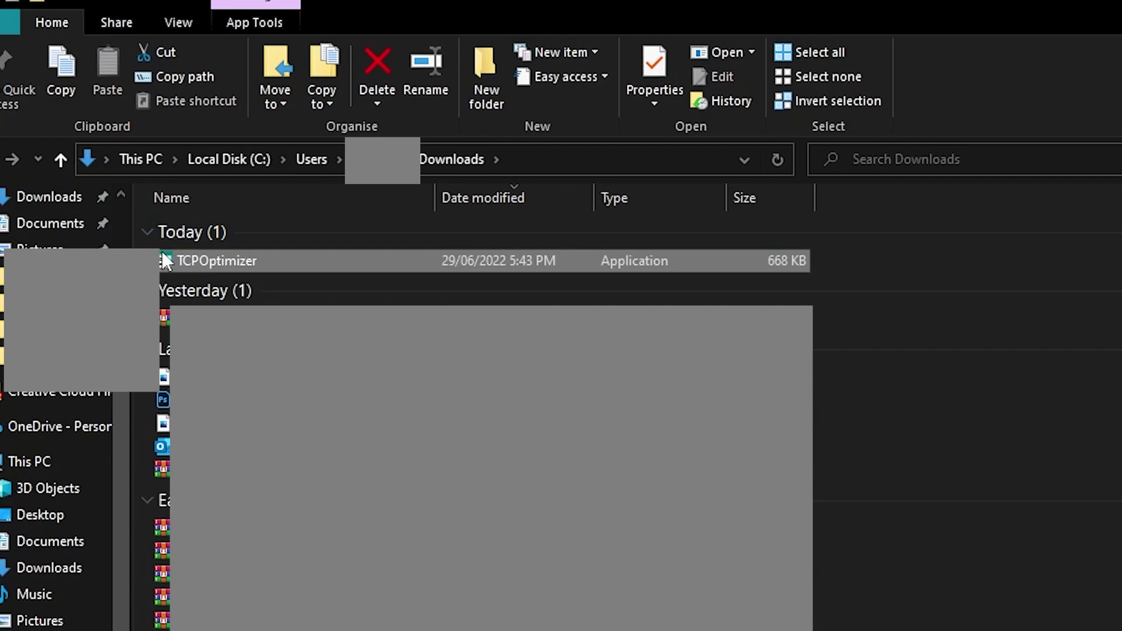
right_click(163, 251)
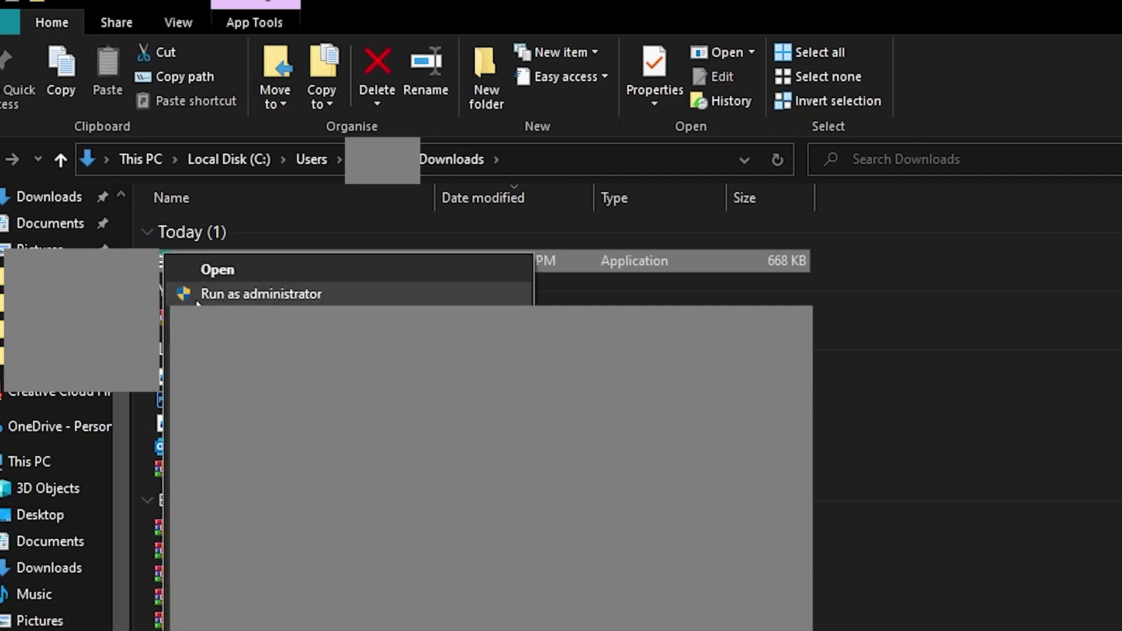
left_click(197, 301)
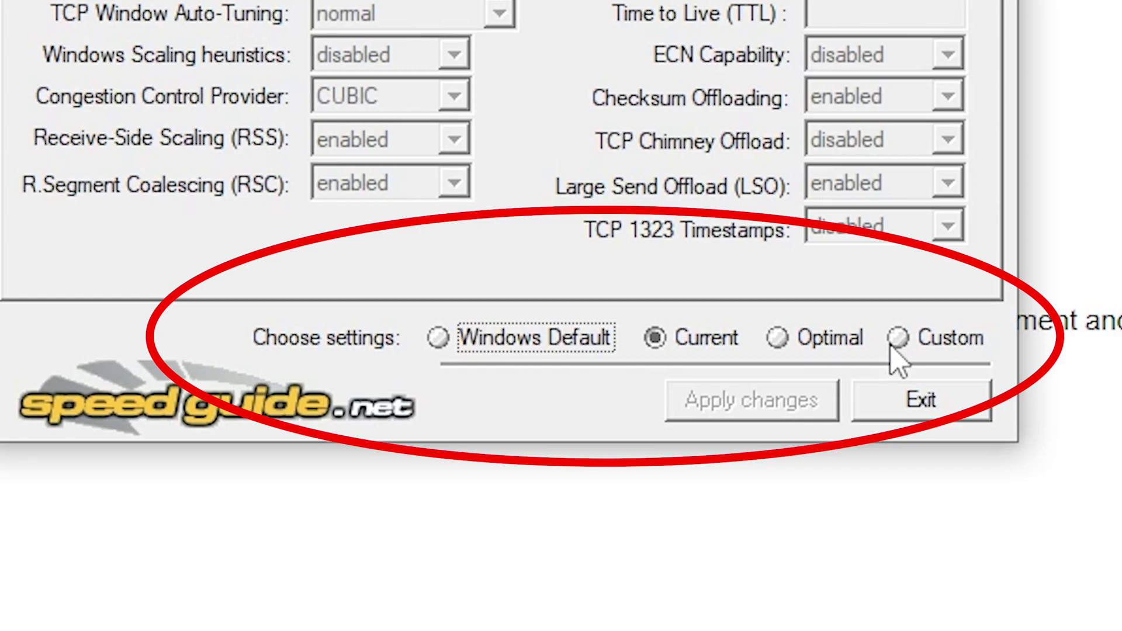
Switch to Custom settings with a 100 Mbps connection speed and the Intel(R) Ethernet Connection (10) I219-V network adapter
left_click(898, 339)
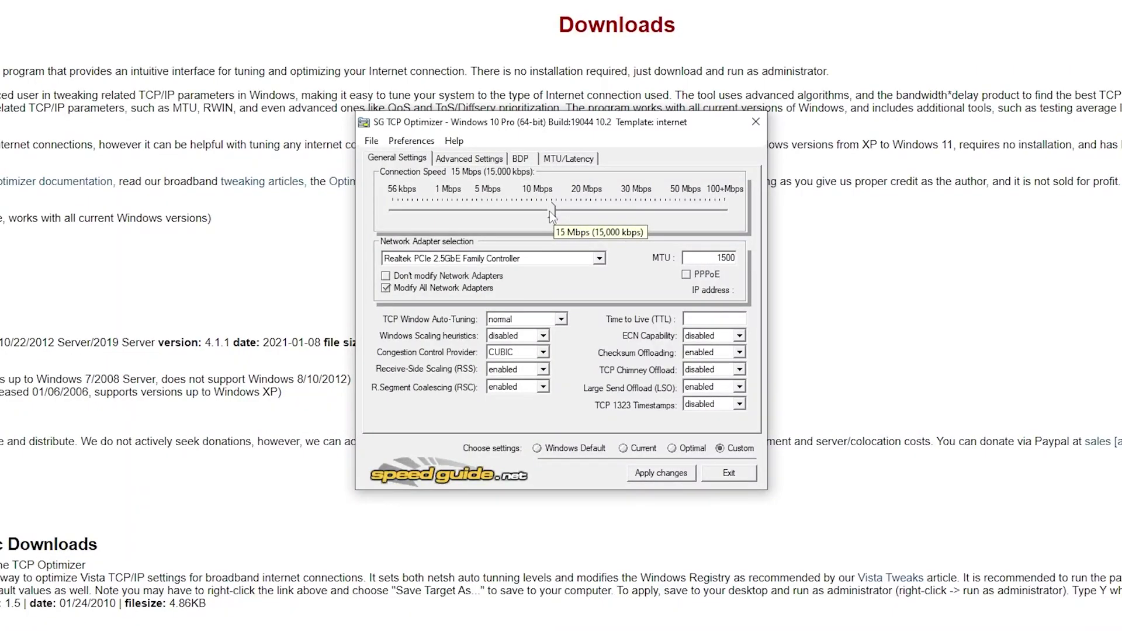
left_click_drag(549, 211, 769, 218)
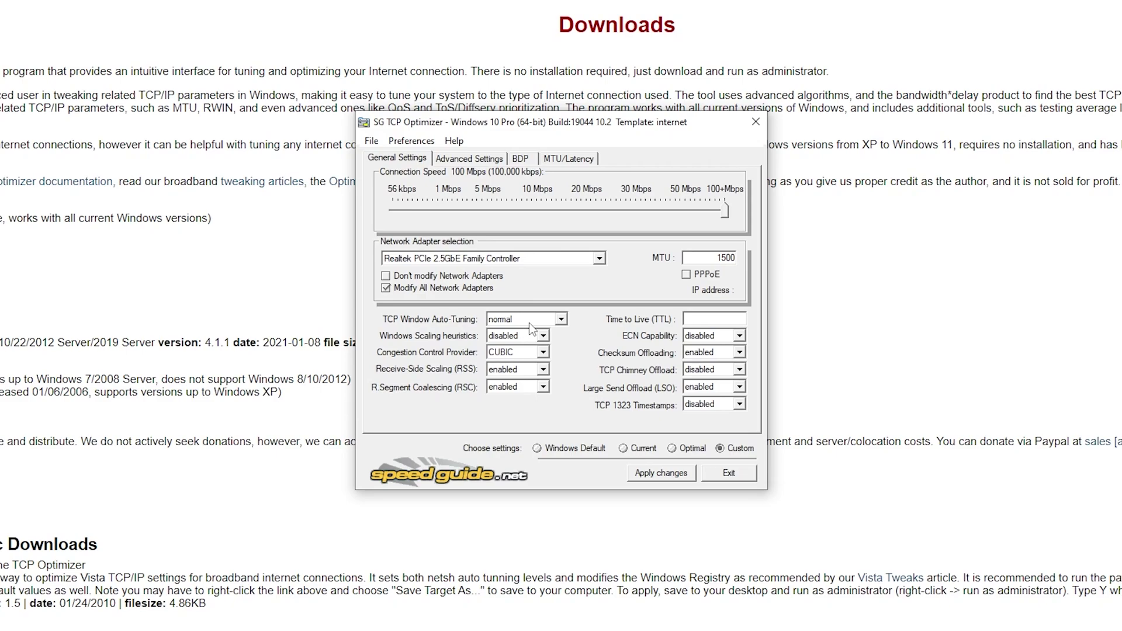
left_click(530, 261)
left_click(507, 283)
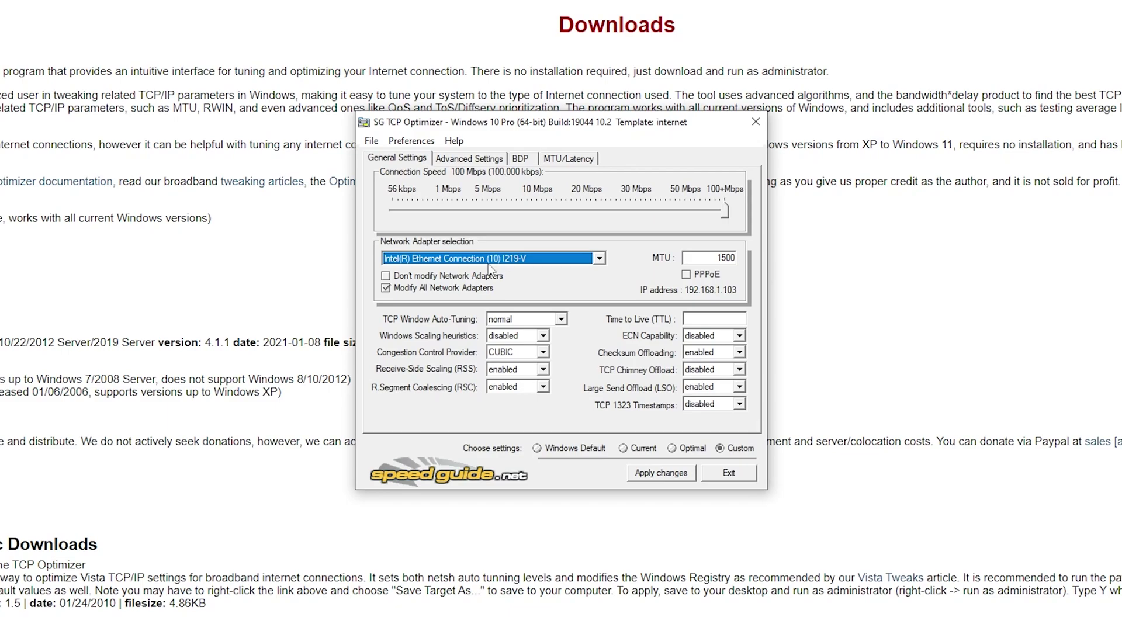
Leave the MTU at 1500 and choose normal for TCP Window Auto-Tuning
double_click(712, 260)
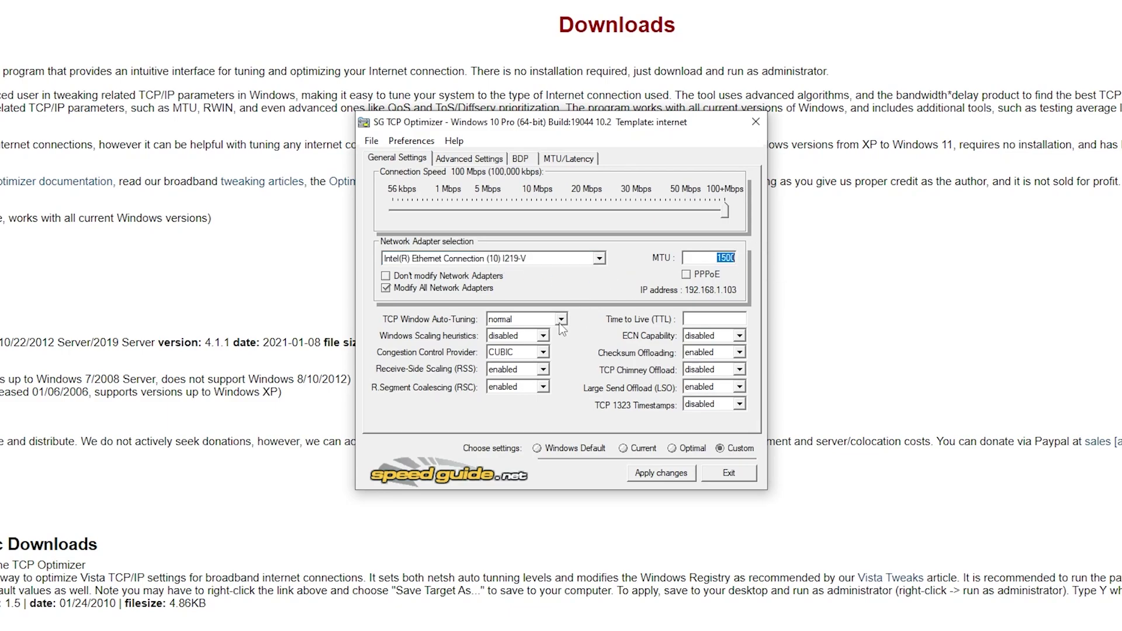
left_click(543, 320)
left_click(526, 367)
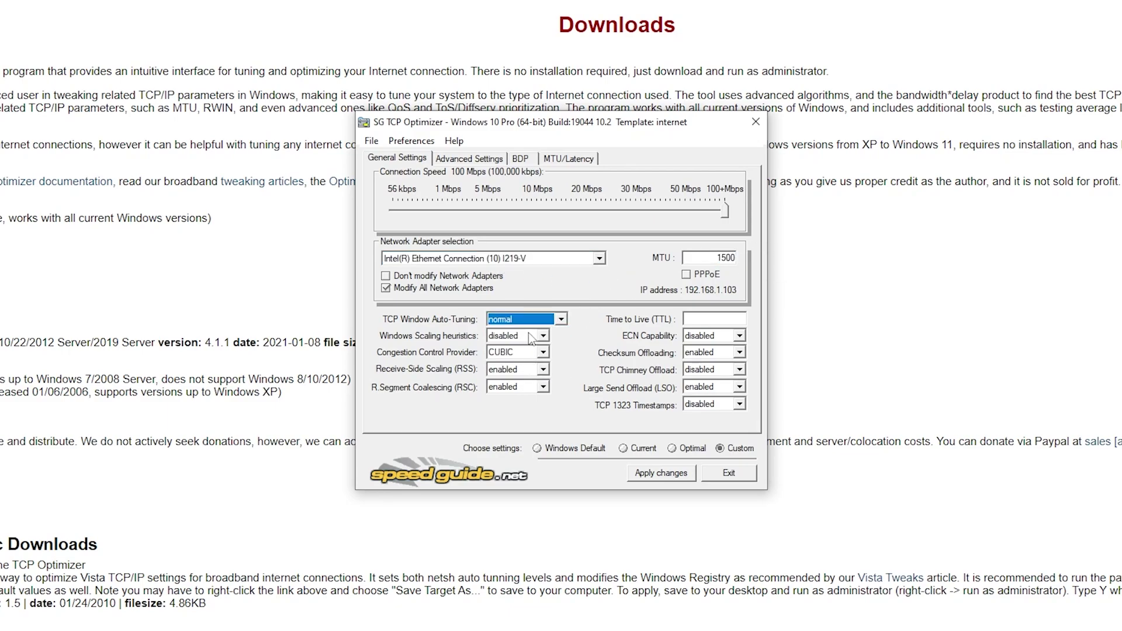
Set the Congestion Control Provider to ctcp
mouse_move(538, 342)
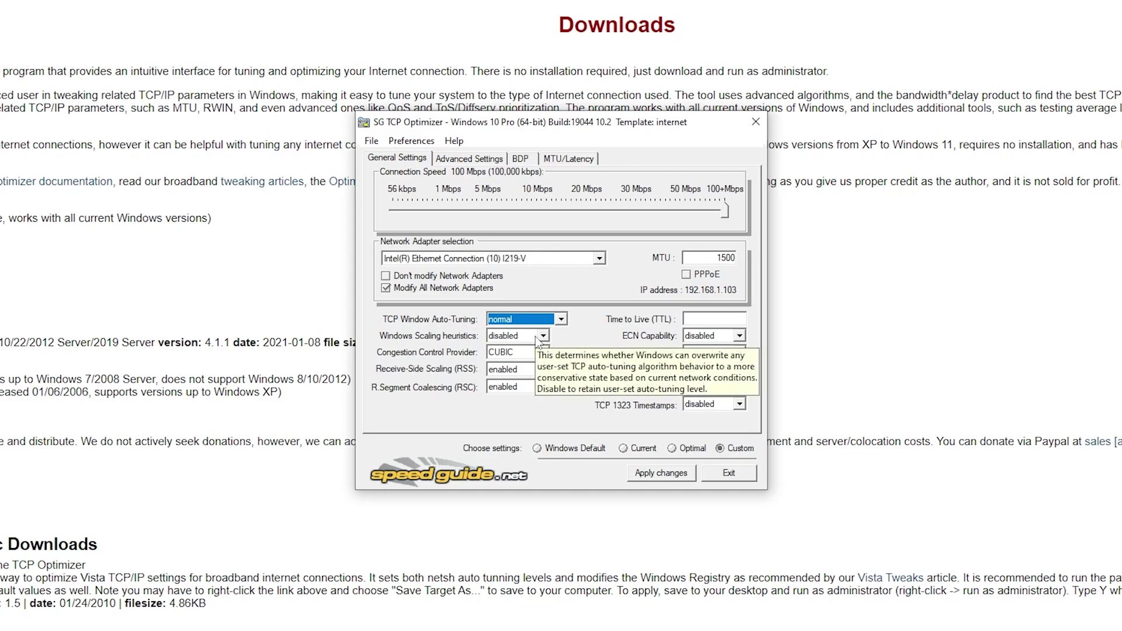
left_click(531, 353)
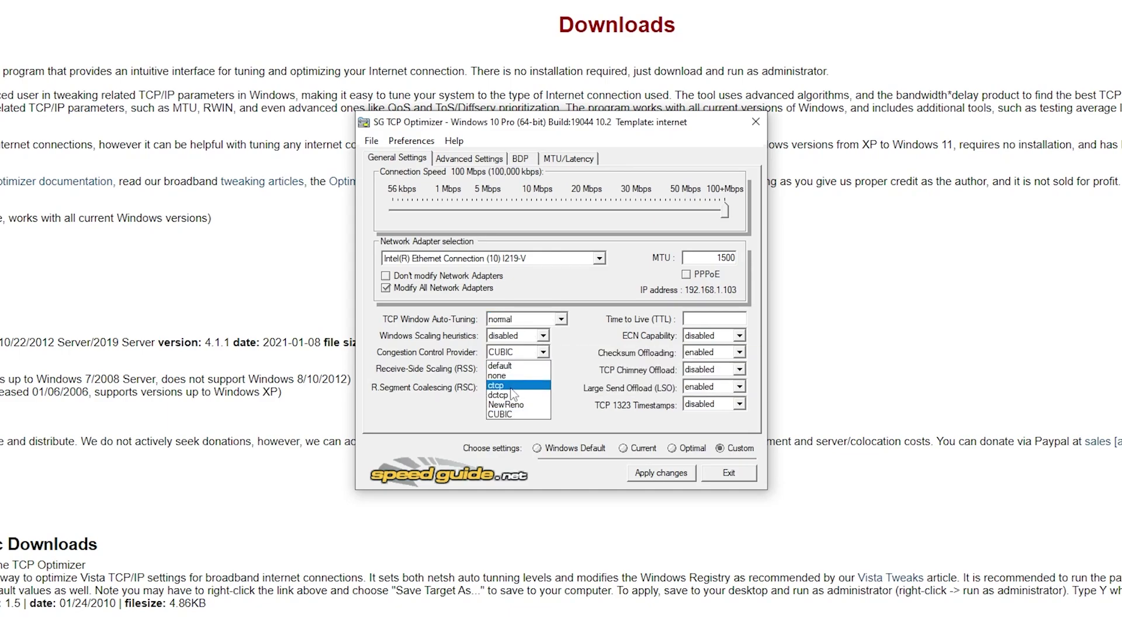
left_click(513, 387)
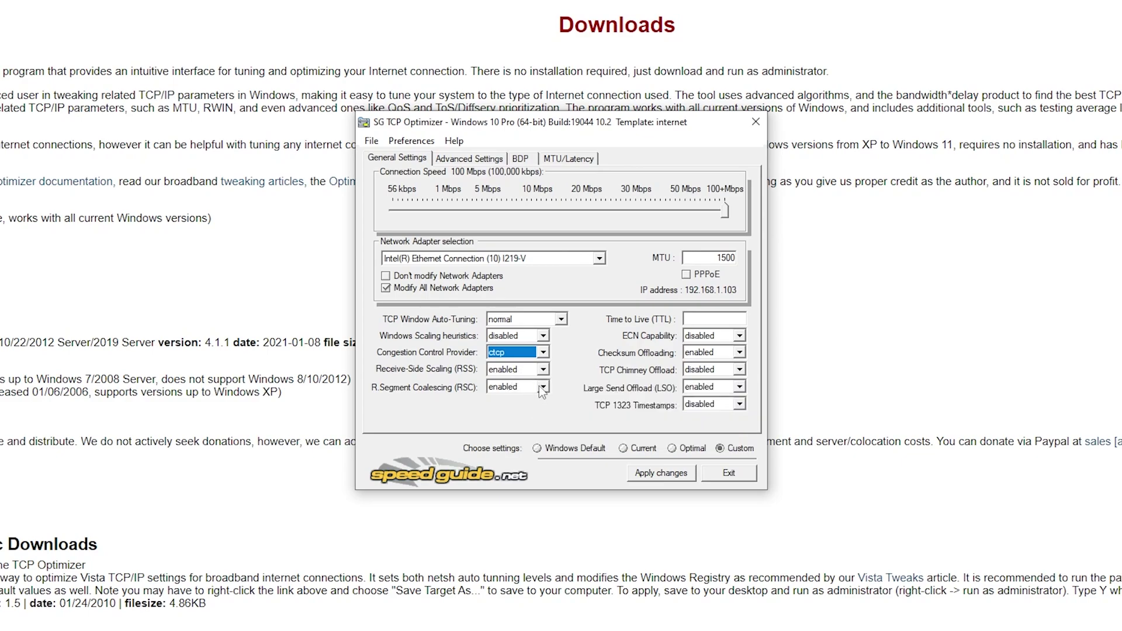
Set Large Send Offload (LSO) to disabled and leave Checksum Offloading enabled
mouse_move(737, 342)
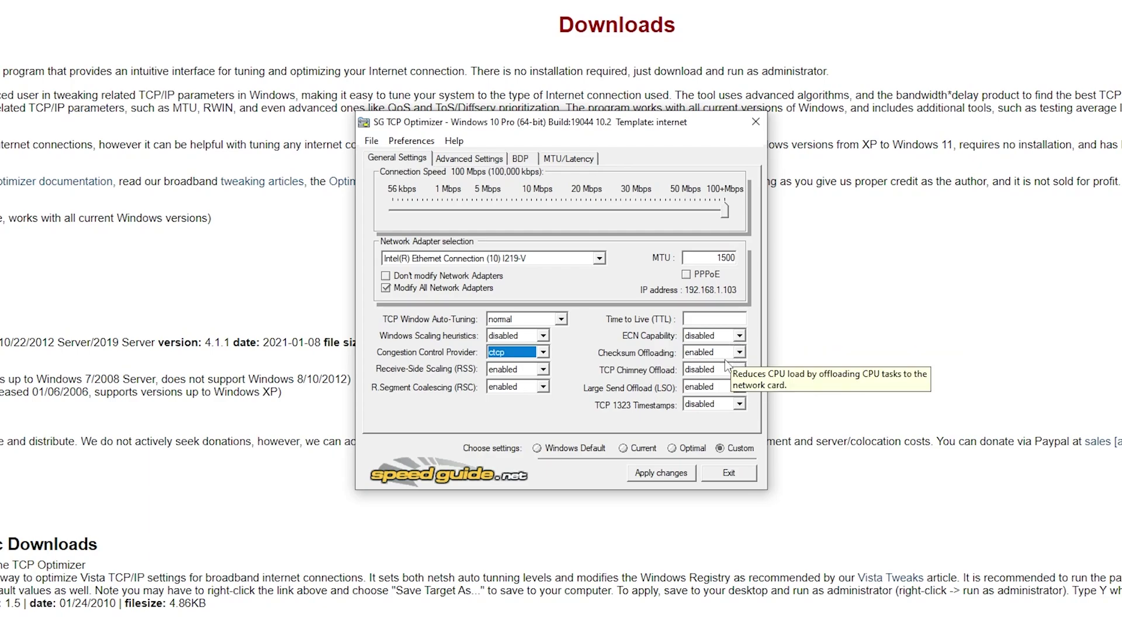
left_click(739, 386)
left_click(714, 420)
left_click(710, 352)
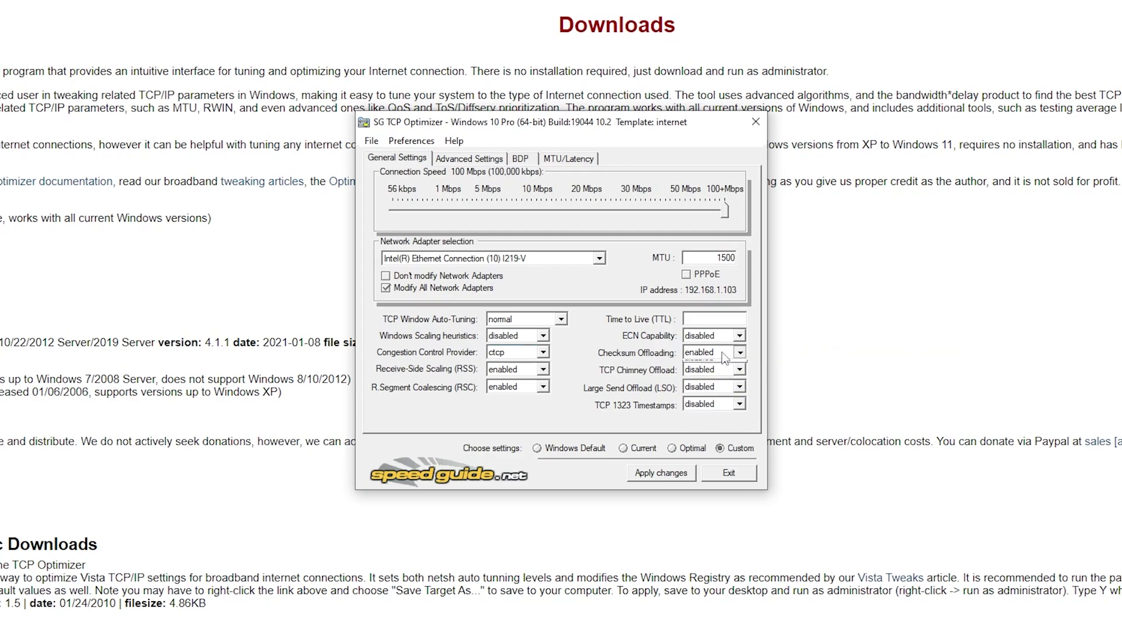
left_click(704, 362)
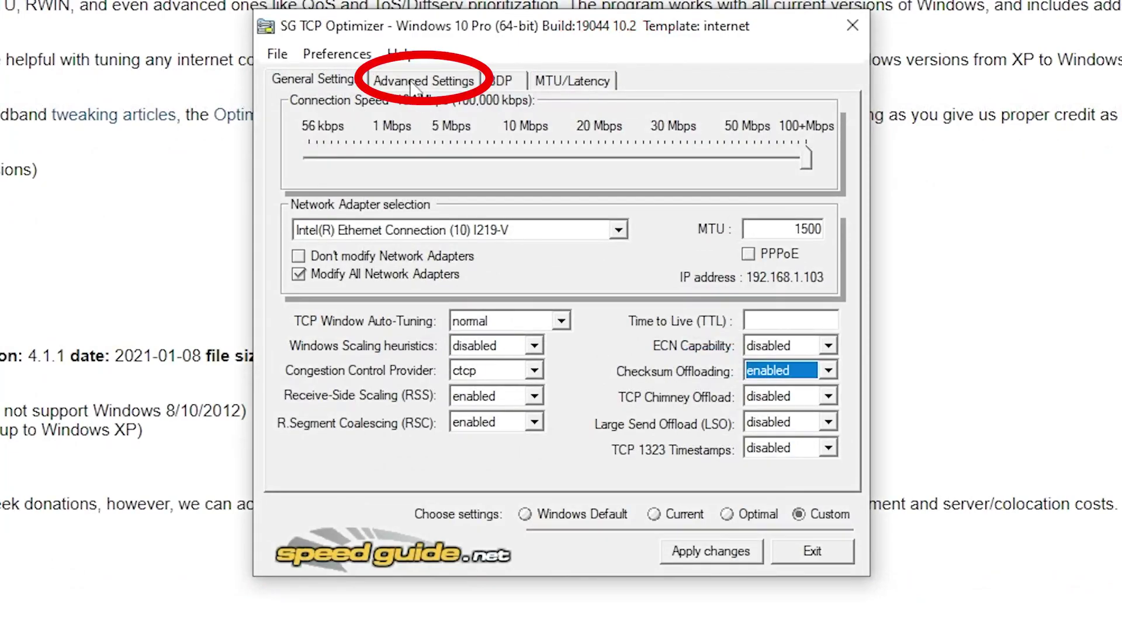
In the advanced settings, set both MaxConnectionsPer1_0Server and MaxConnectionsPerServer to 10
left_click(486, 159)
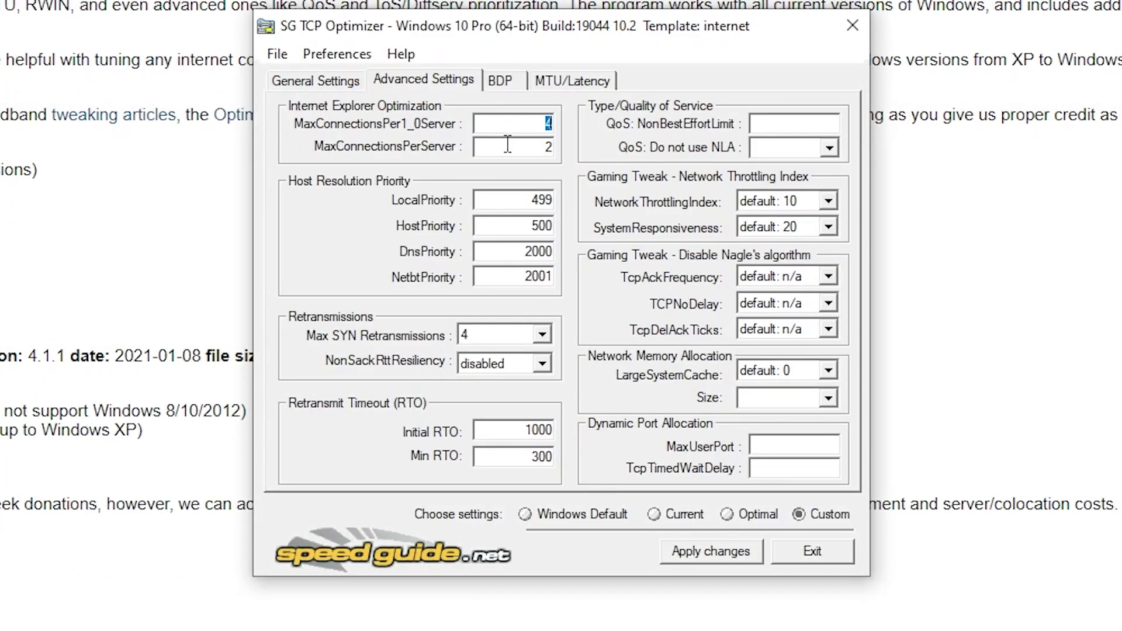
mouse_move(507, 143)
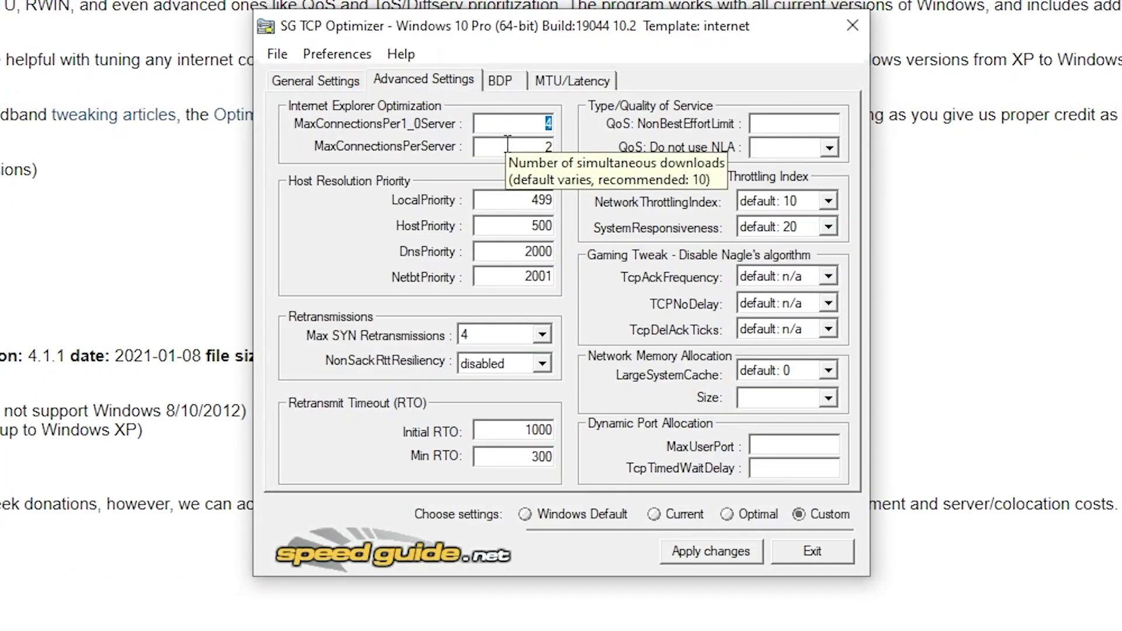
left_click(507, 144)
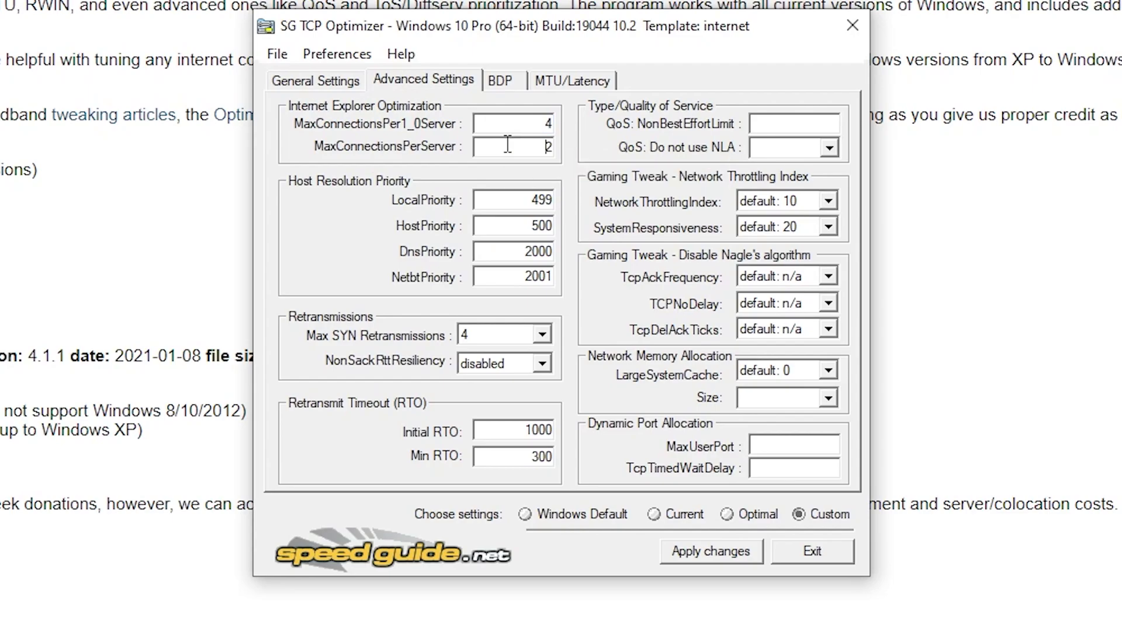
key("shift+Tab")
type("10")
key("Tab")
type("10")
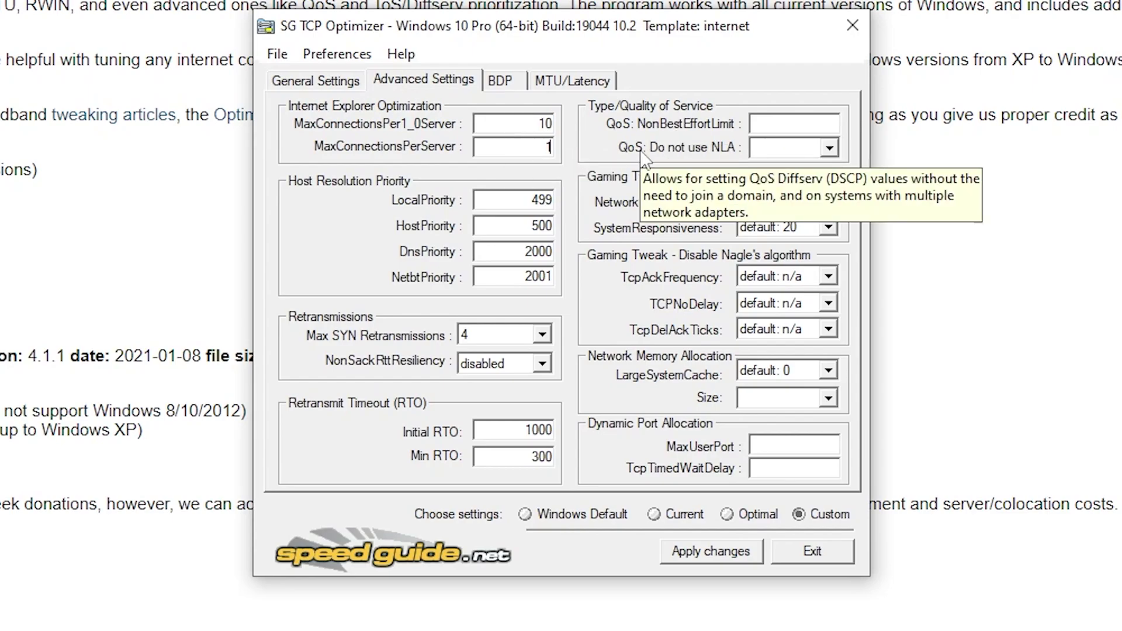
Set the host resolution priorities to 4 for LocalPriority, 5 for HostPriority, 6 for DnsPriority and 7 for NetbtPriority
double_click(513, 202)
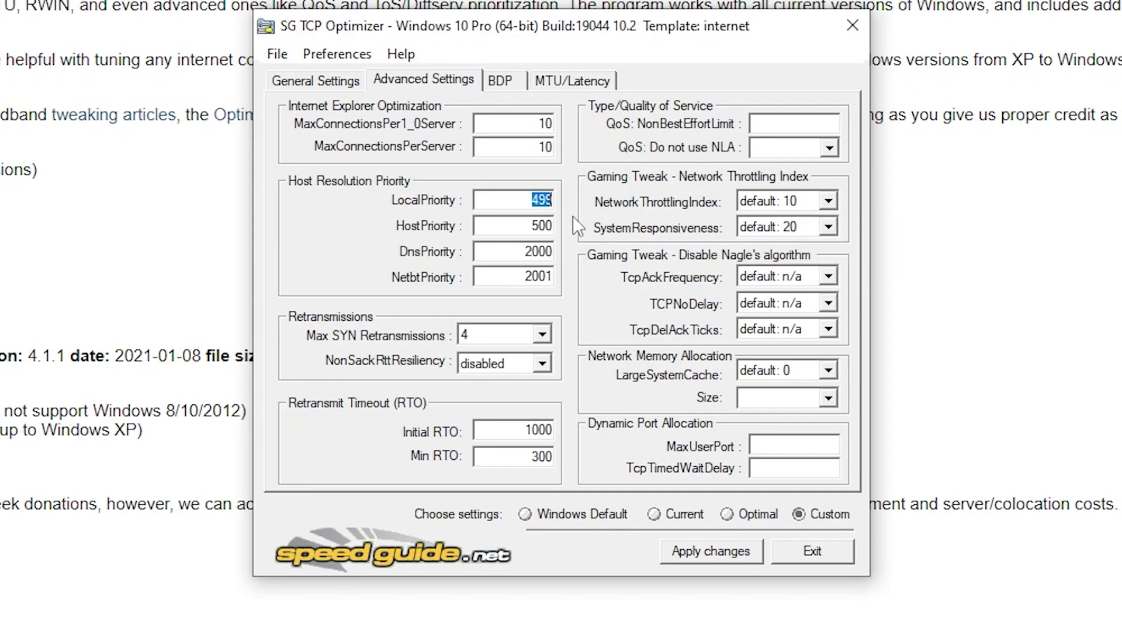
type("4")
double_click(542, 227)
type("5")
double_click(537, 252)
type("6")
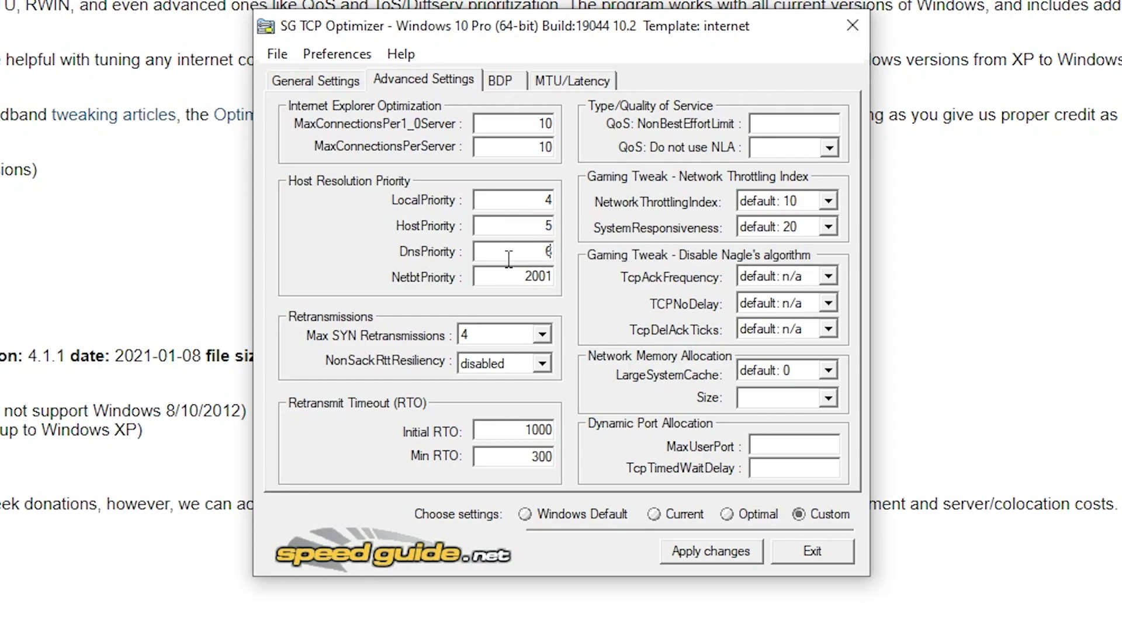
double_click(506, 275)
type("7")
Set Max SYN Retransmissions to 2 and the Initial RTO to 2000
left_click(541, 334)
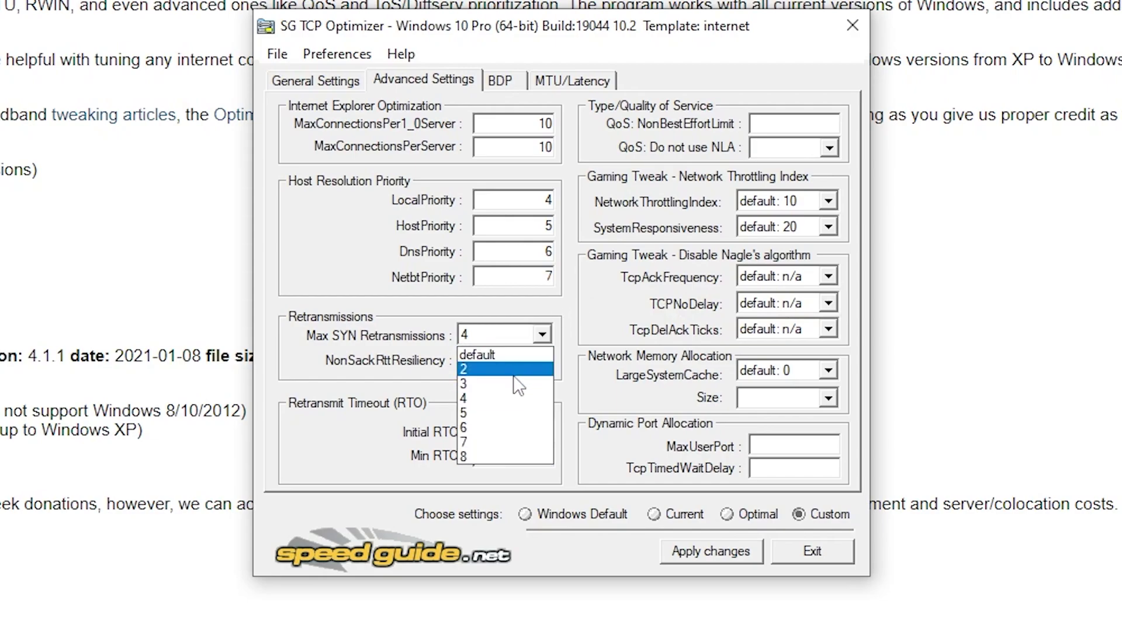
left_click(515, 369)
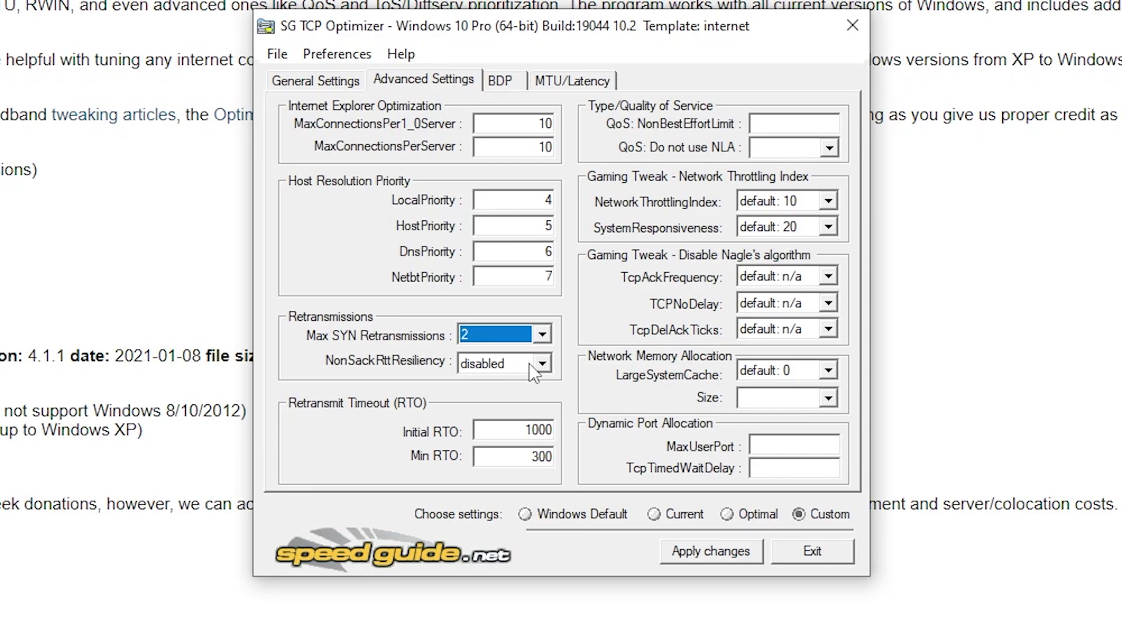
mouse_move(528, 363)
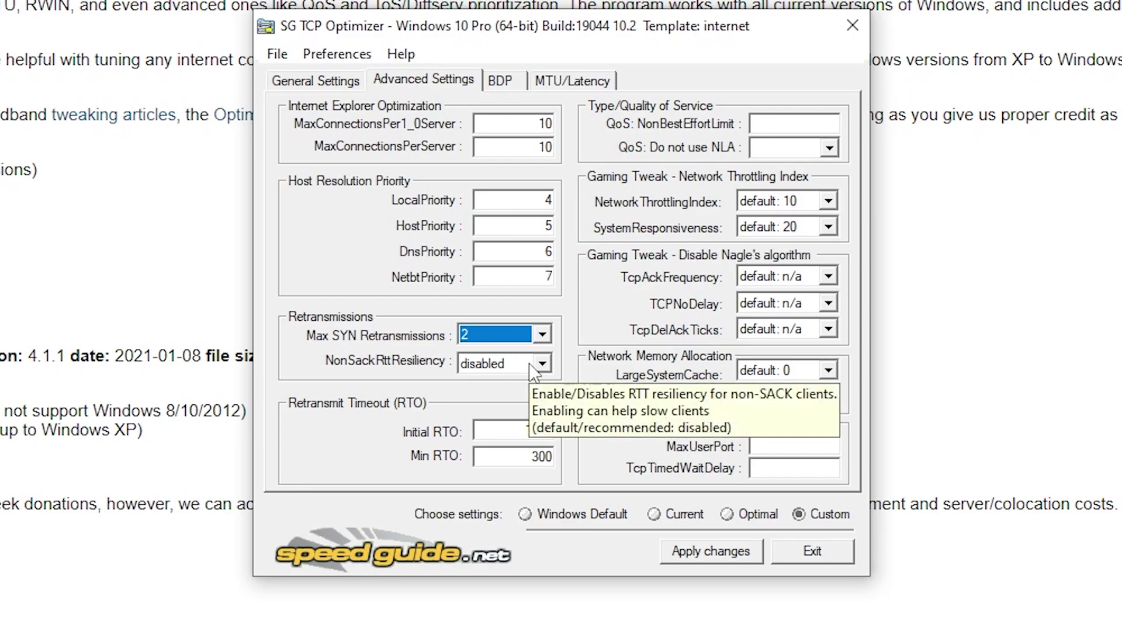
left_click(533, 431)
key("BackSpace")
type("2")
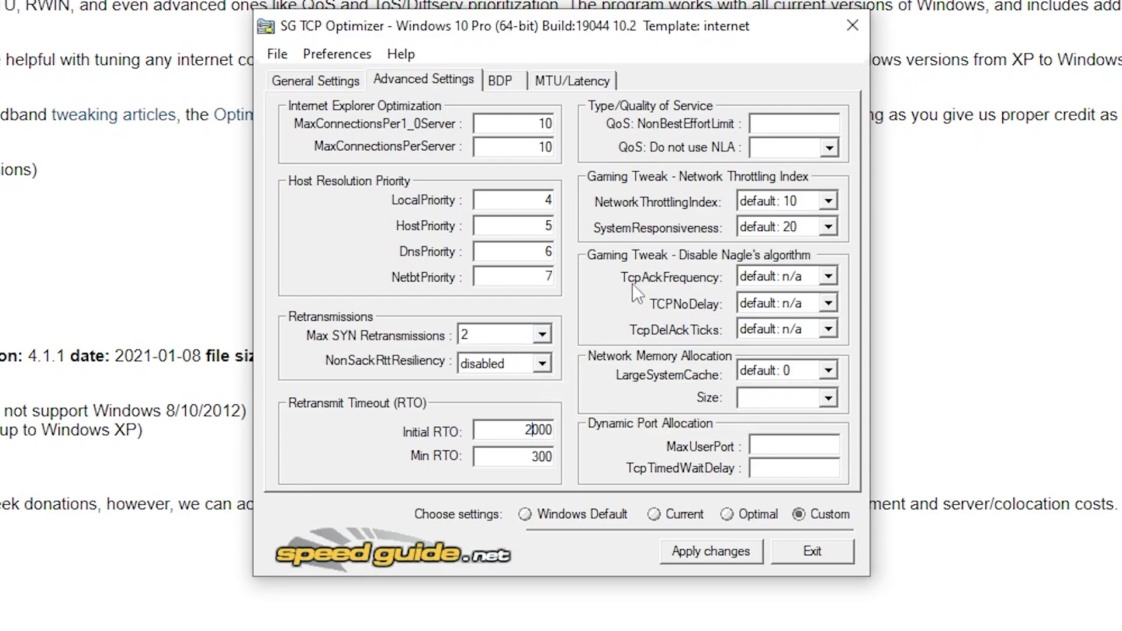
Set QoS: Do not use NLA to optimal: 1, NetworkThrottlingIndex to disabled: ffffffff and SystemResponsiveness to gaming: 0
left_click(822, 153)
left_click(809, 180)
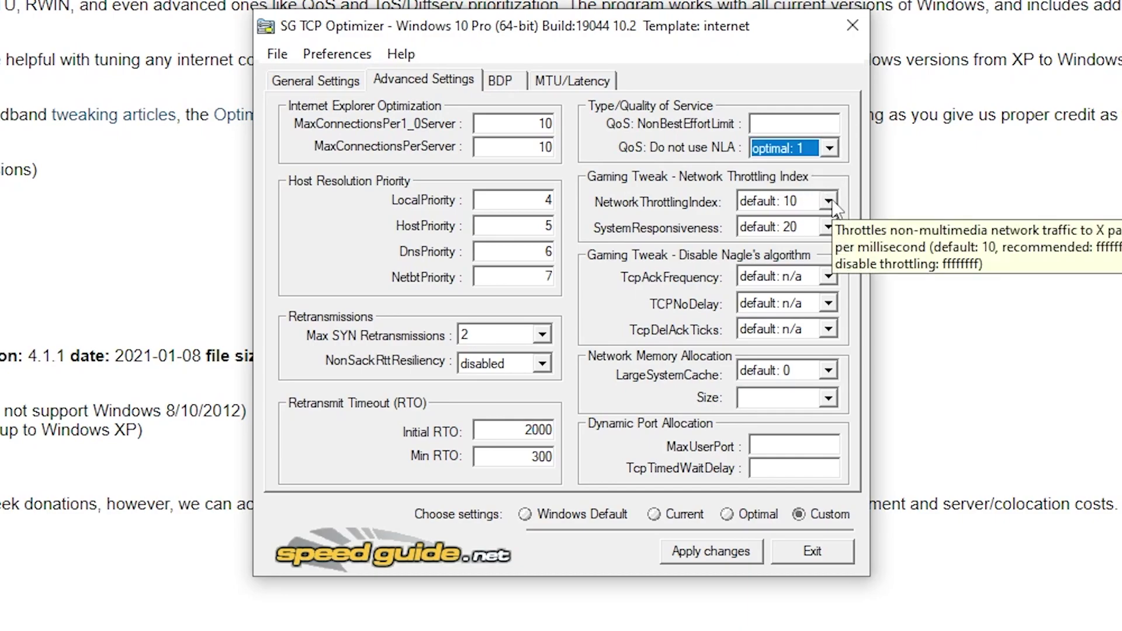
left_click(828, 201)
left_click(809, 264)
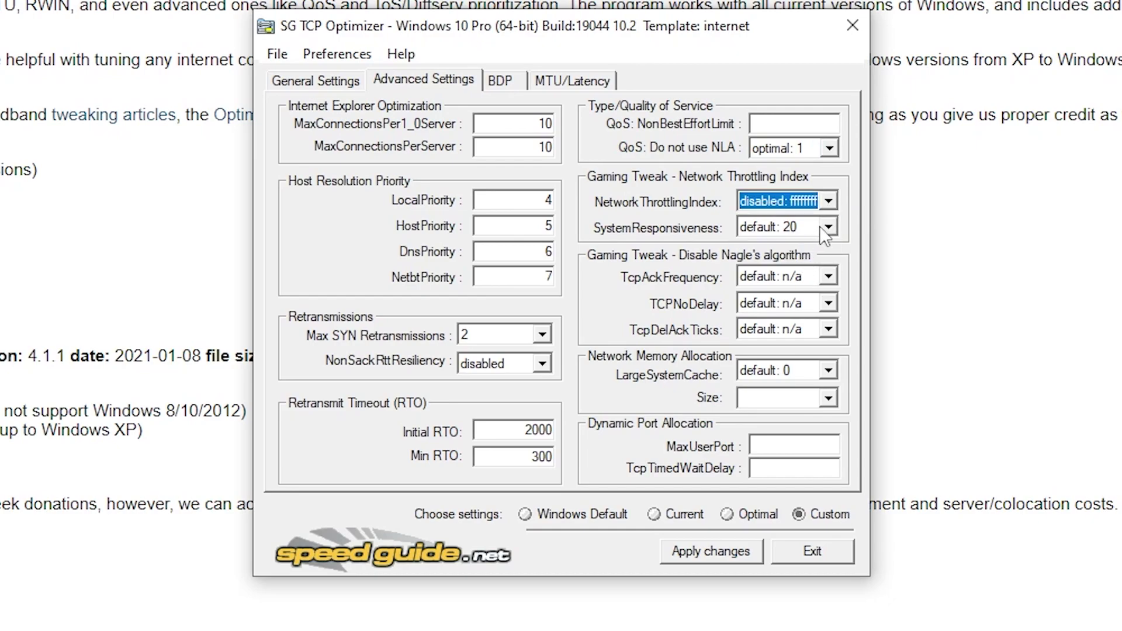
left_click(826, 229)
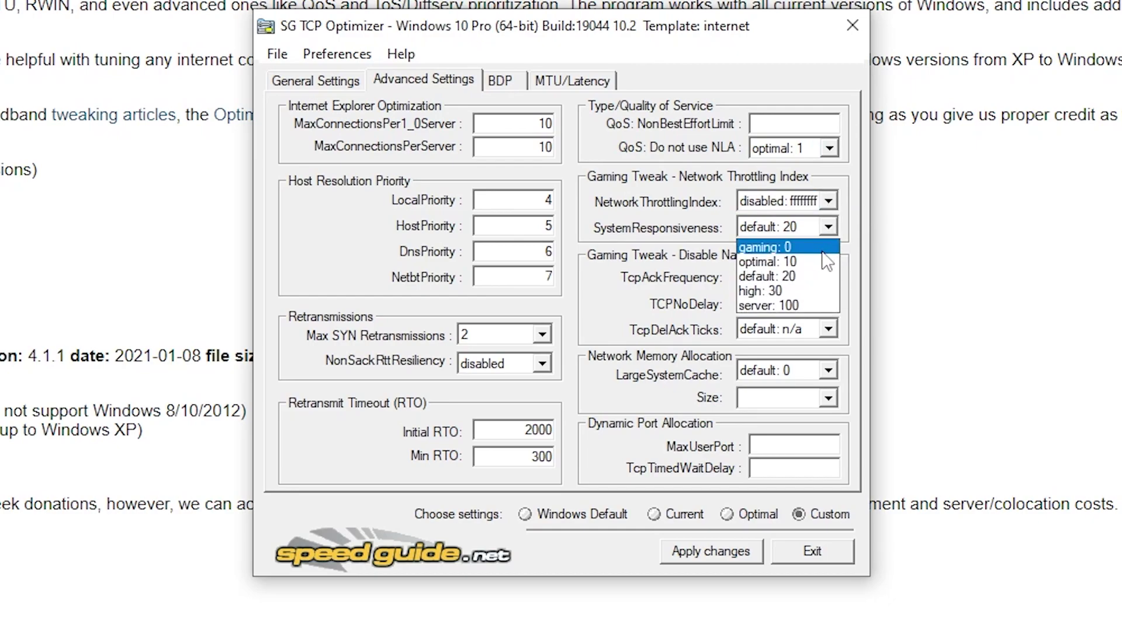
left_click(813, 245)
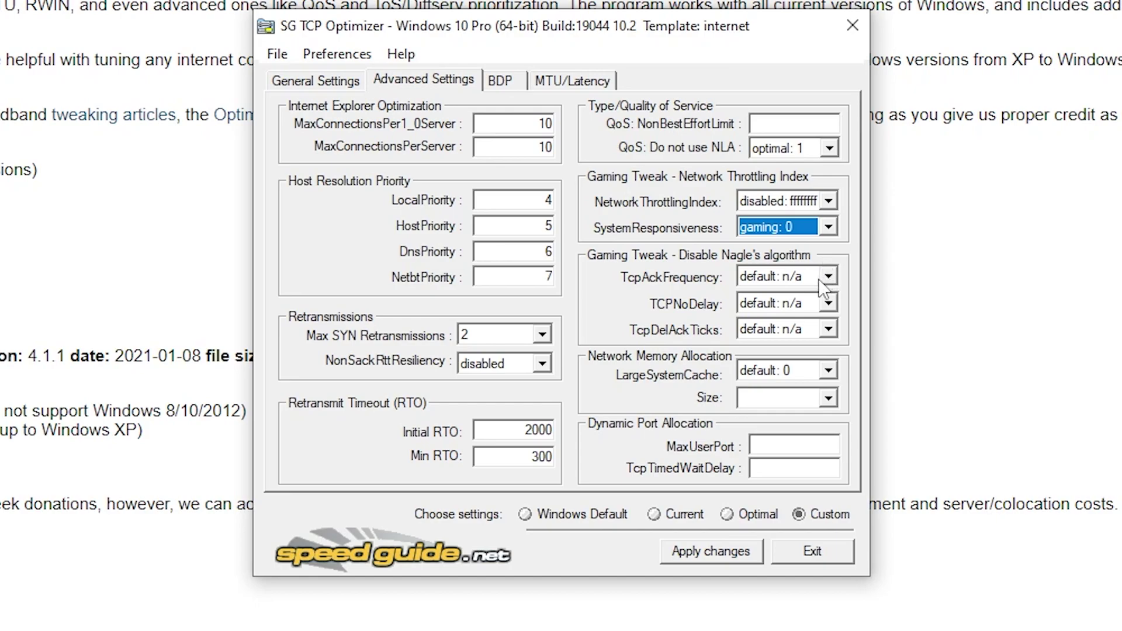
Disable Nagle's algorithm by setting TcpAckFrequency to disabled: 1, TCPNoDelay to enabled: 1 and TcpDelAckTicks to disabled: 0
left_click(819, 279)
left_click(811, 306)
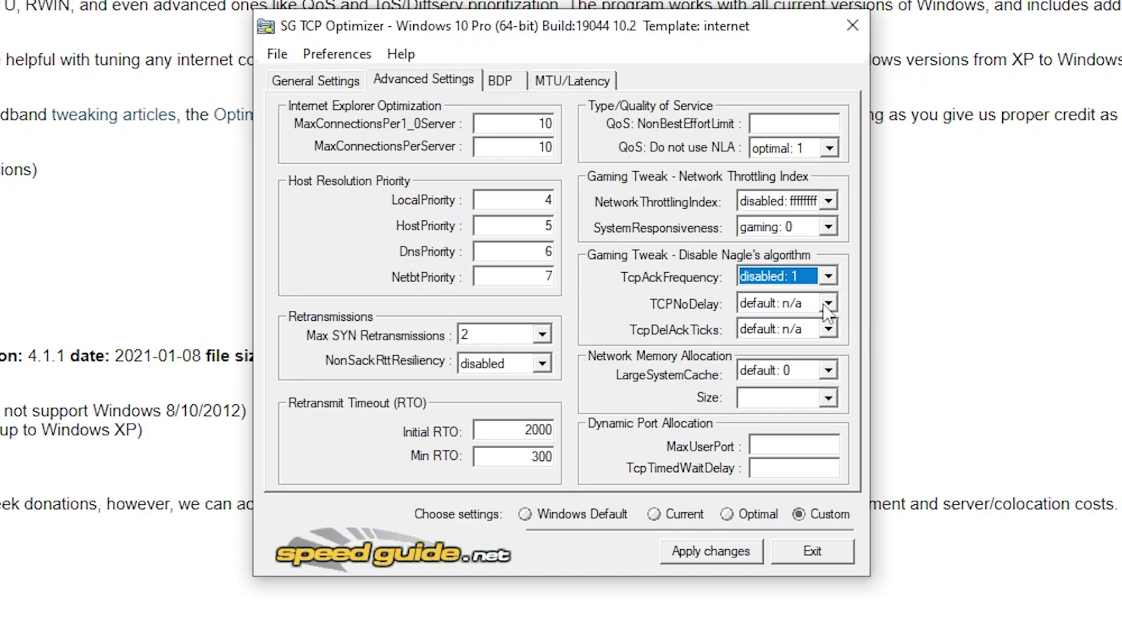
left_click(826, 305)
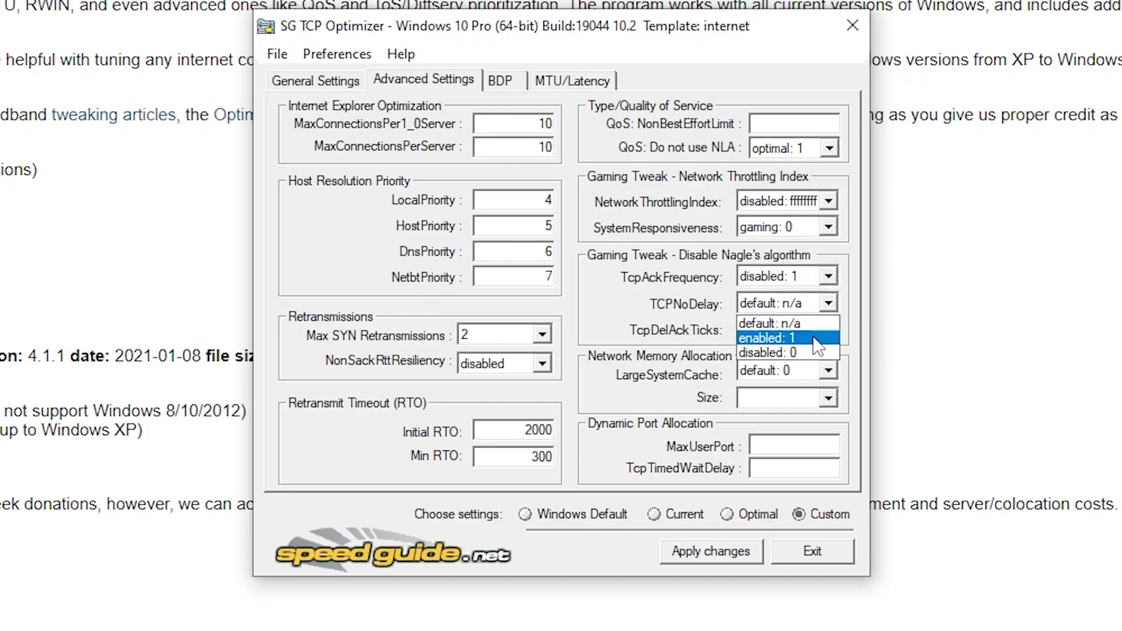
left_click(814, 339)
left_click(823, 329)
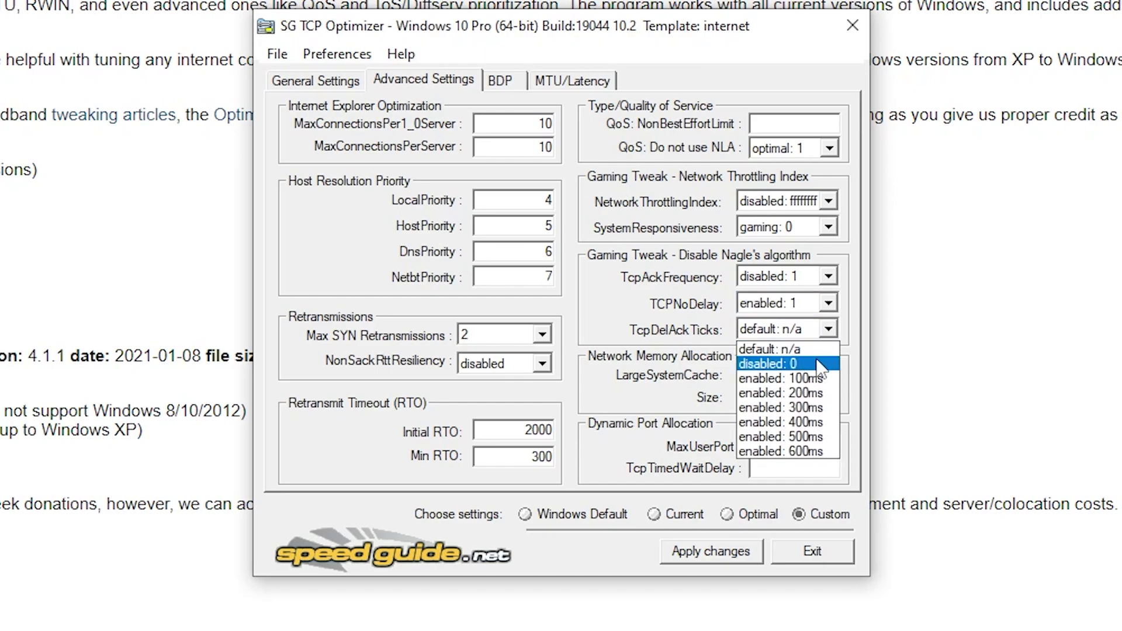
left_click(815, 363)
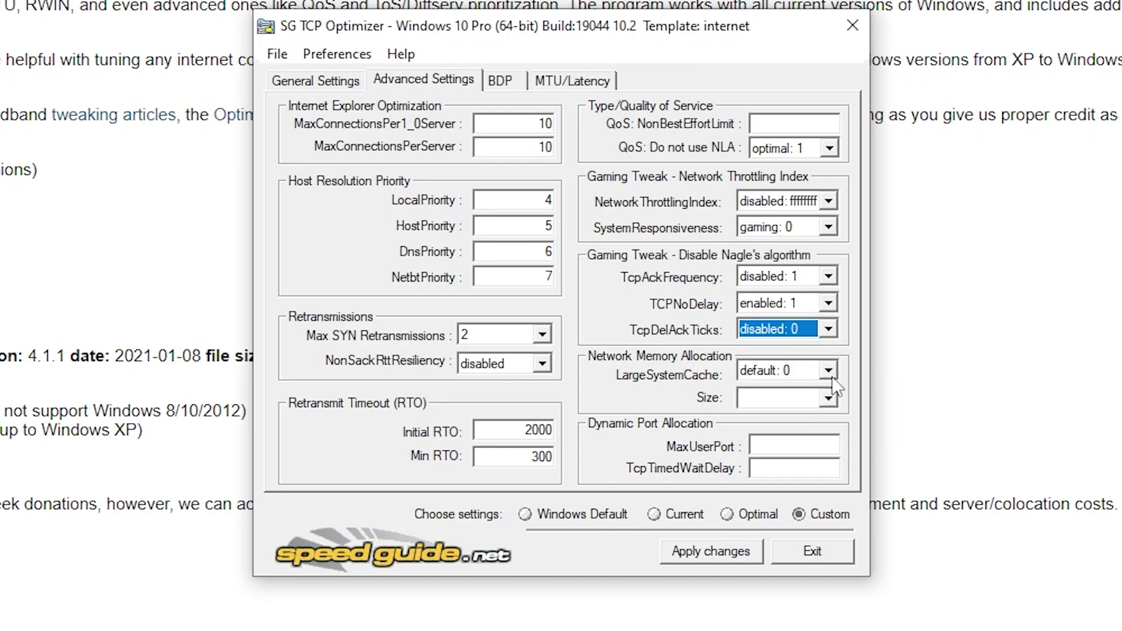
Choose default: 0 for LargeSystemCache and default: 1 for the memory allocation Size, and apply all the changes
left_click(830, 375)
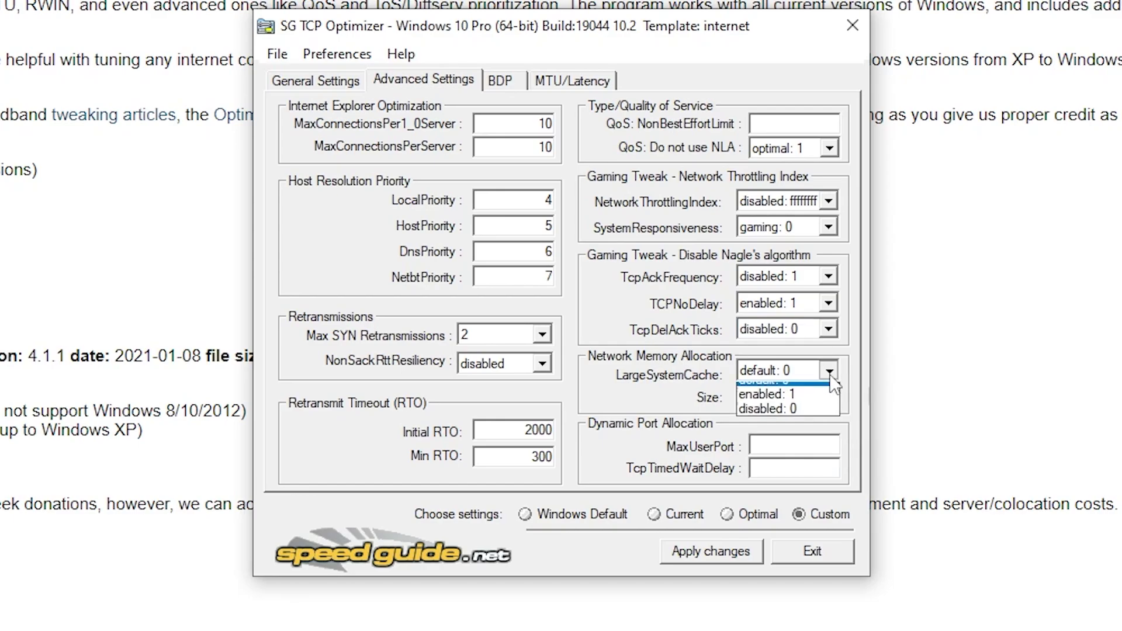
left_click(811, 382)
left_click(809, 400)
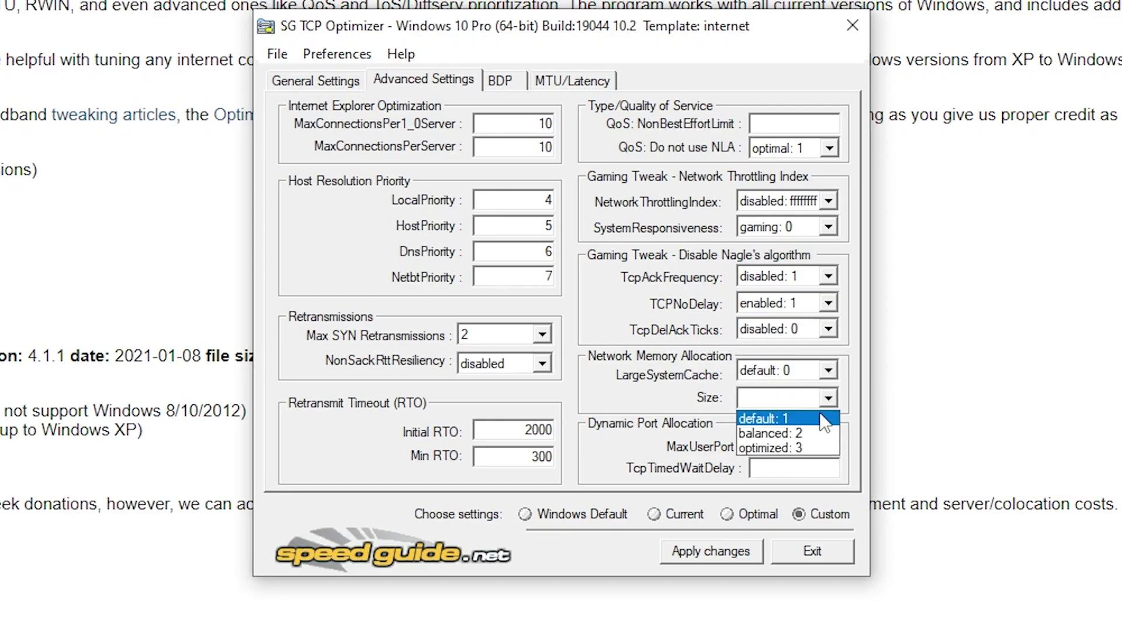
left_click(816, 413)
left_click(730, 551)
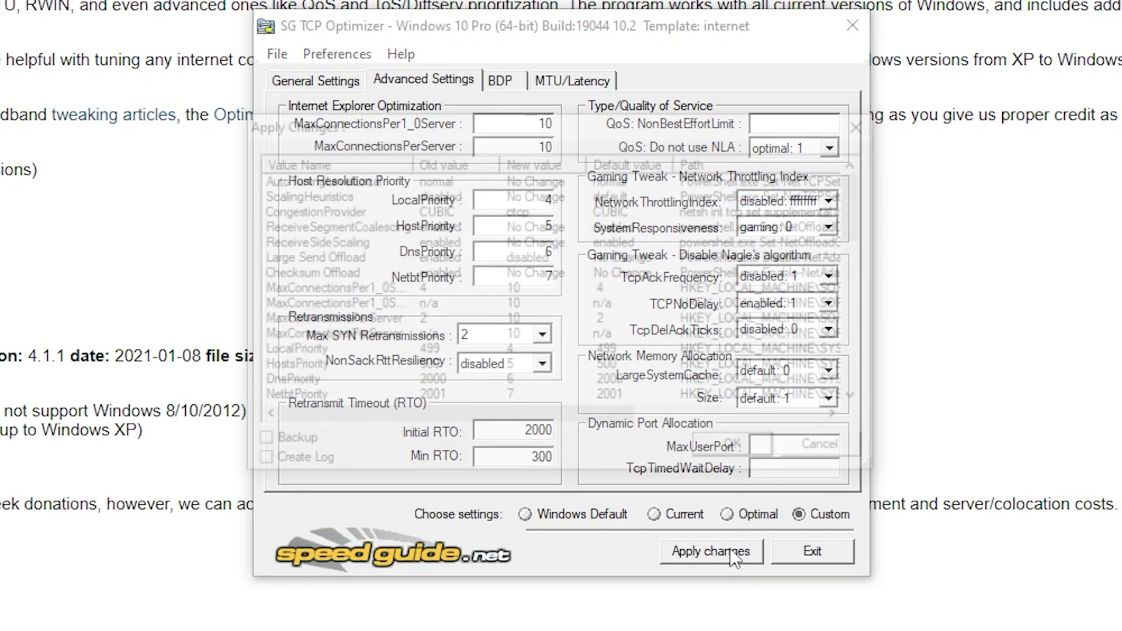
left_click(730, 445)
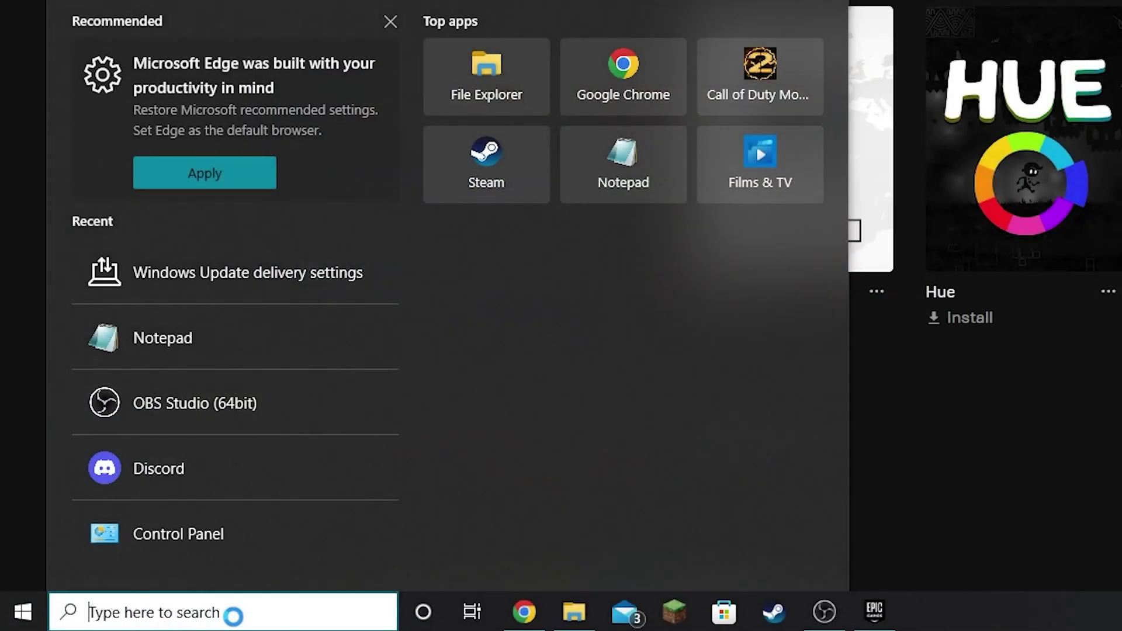
Open Windows Update delivery settings through Windows search and turn off Allow downloads from other PCs
type("window")
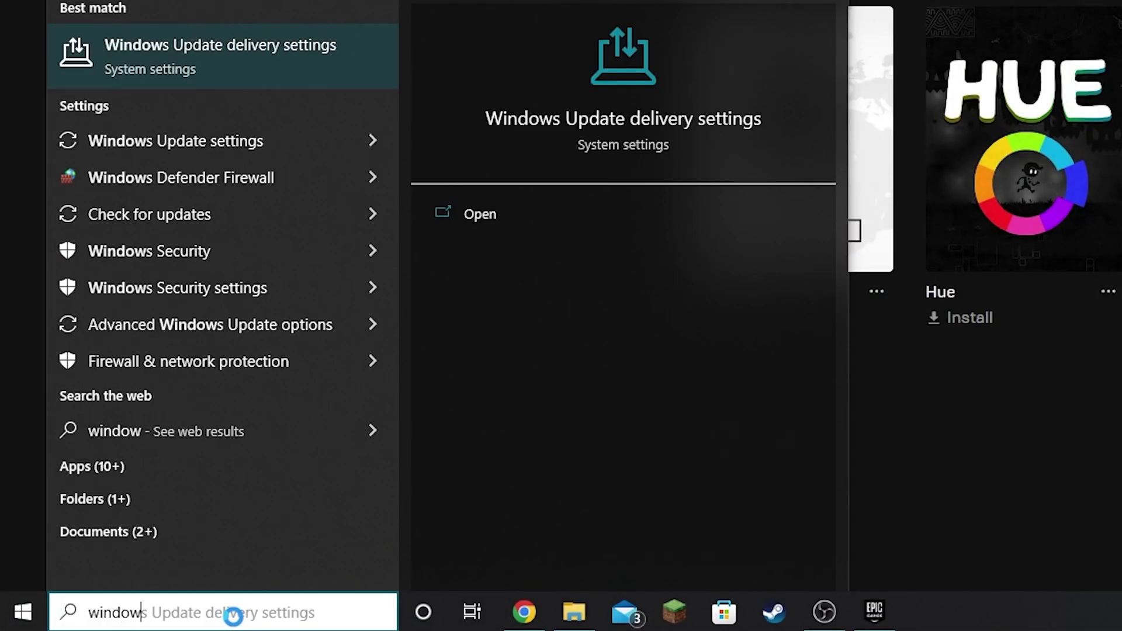
type("s update del")
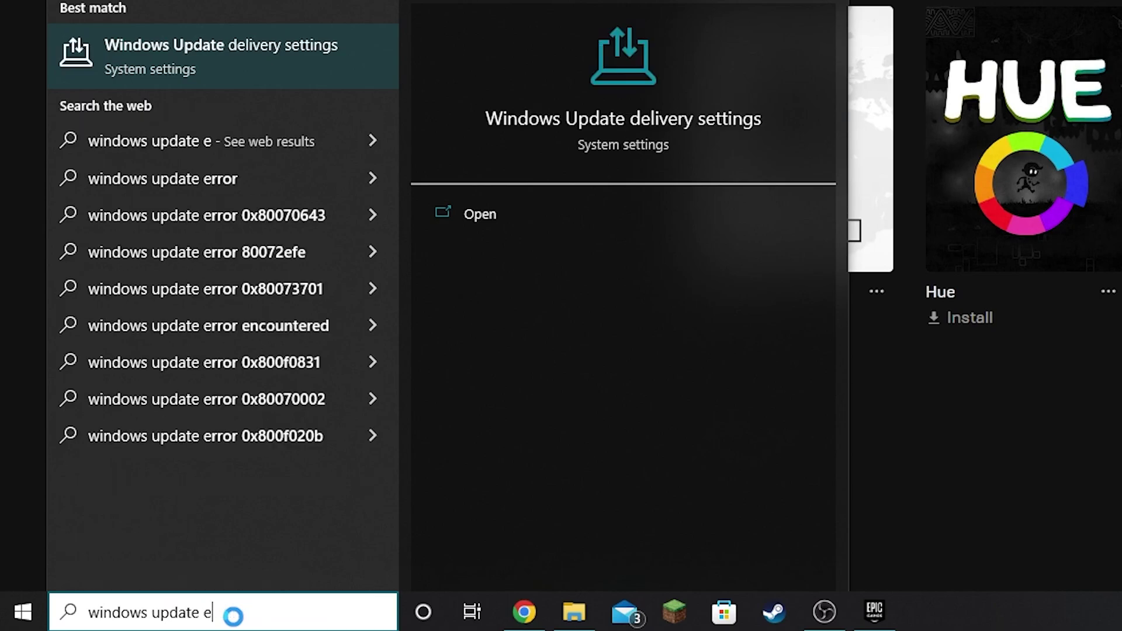
key("Return")
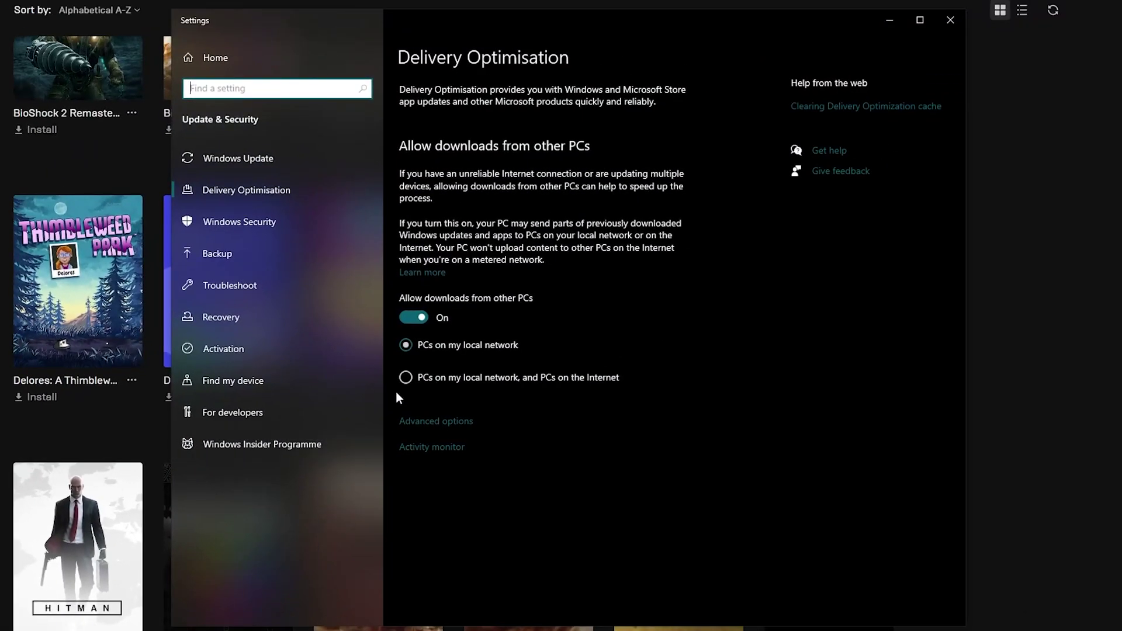
left_click(417, 318)
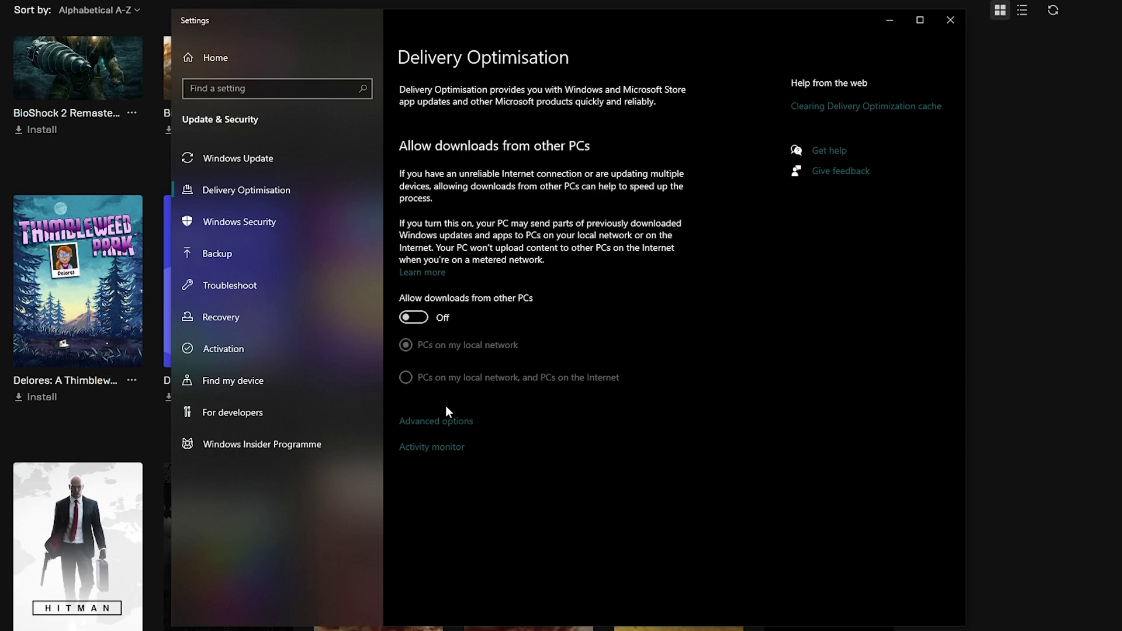
In the Delivery Optimisation advanced options, choose Percentage of measured bandwidth for limiting update downloads
left_click(447, 421)
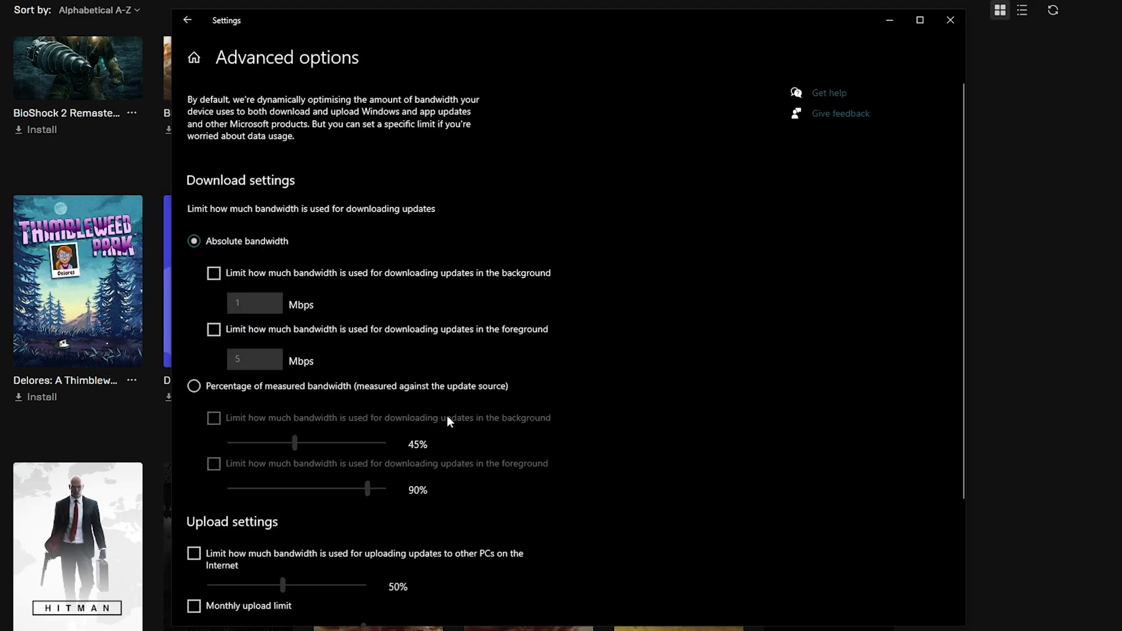
scroll(446, 406, "down", 1)
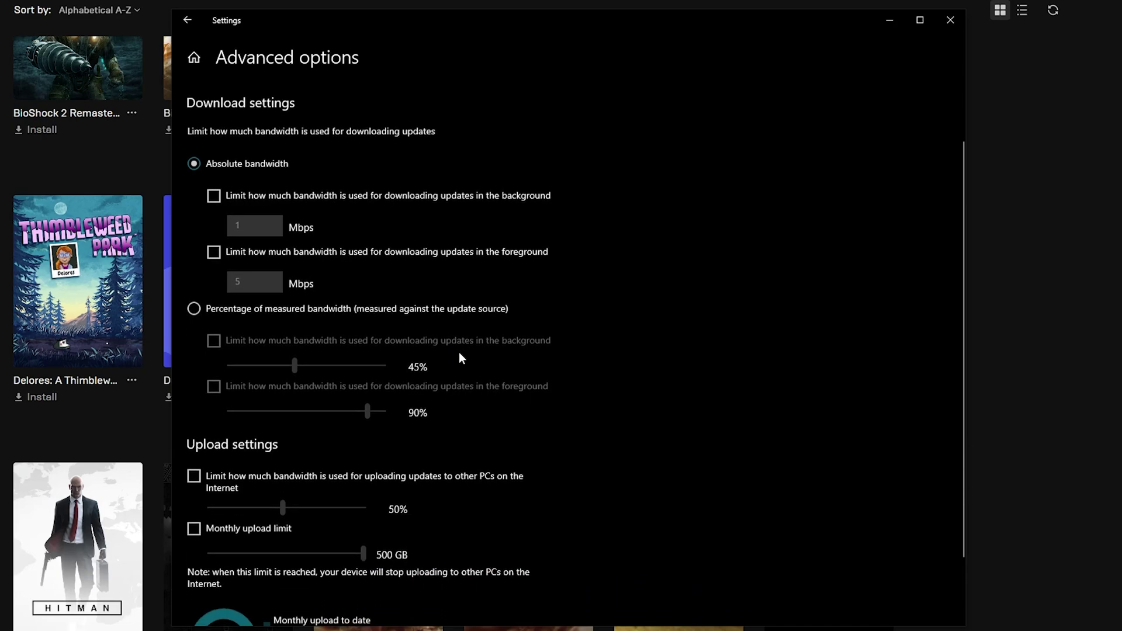
left_click(437, 303)
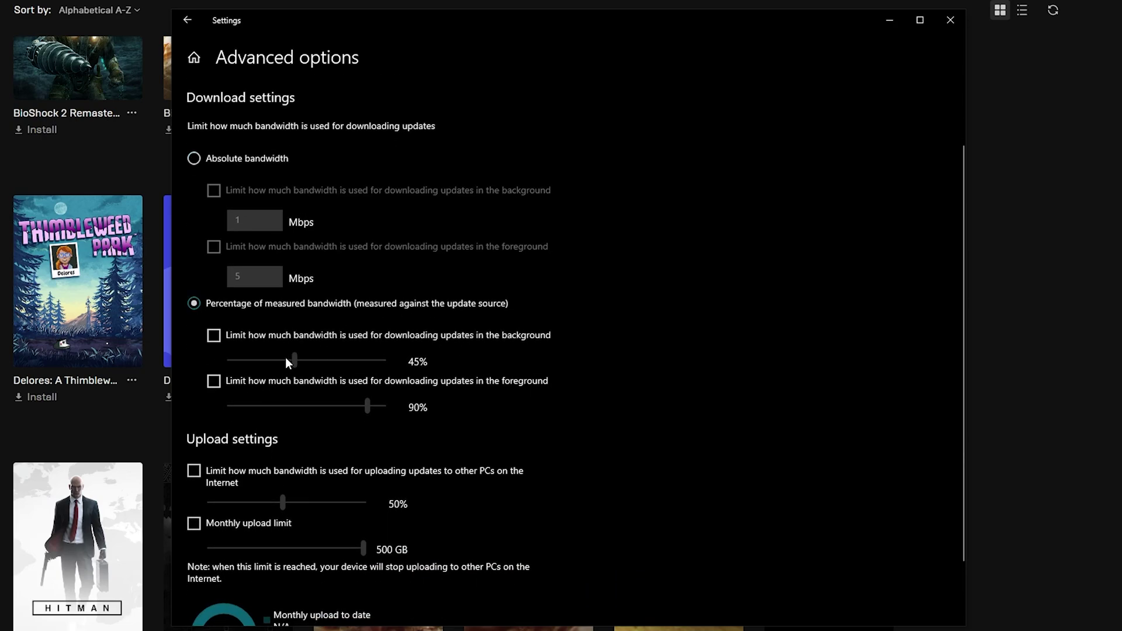
Limit update download bandwidth in both the background and the foreground to 5% of measured bandwidth
left_click(213, 335)
left_click(214, 381)
left_click_drag(295, 363, 229, 365)
left_click_drag(265, 408, 174, 412)
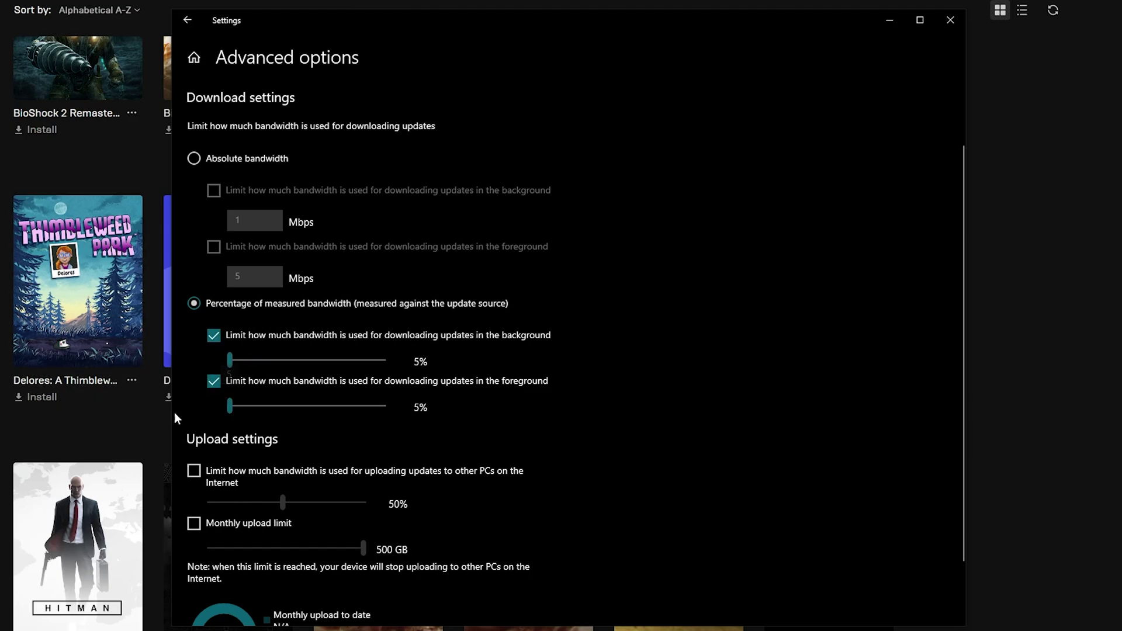
Enable the upload bandwidth limit and the monthly upload limit, and set both to their minimum values
scroll(254, 415, "down", 1)
scroll(217, 380, "up", 1)
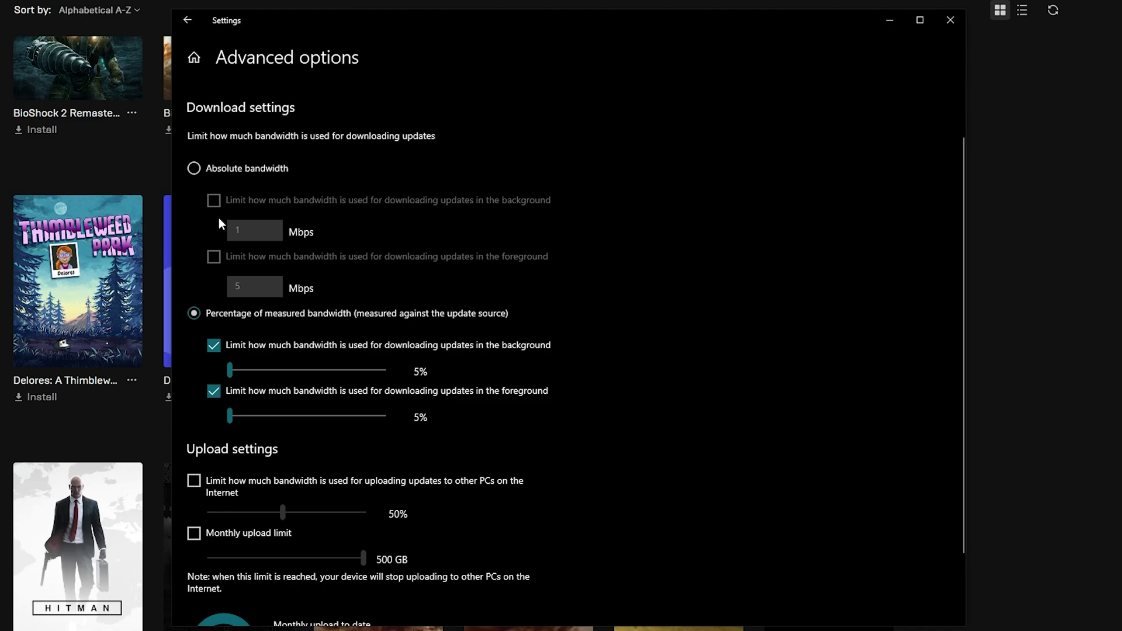
scroll(219, 223, "down", 1)
left_click(255, 398)
left_click(263, 450)
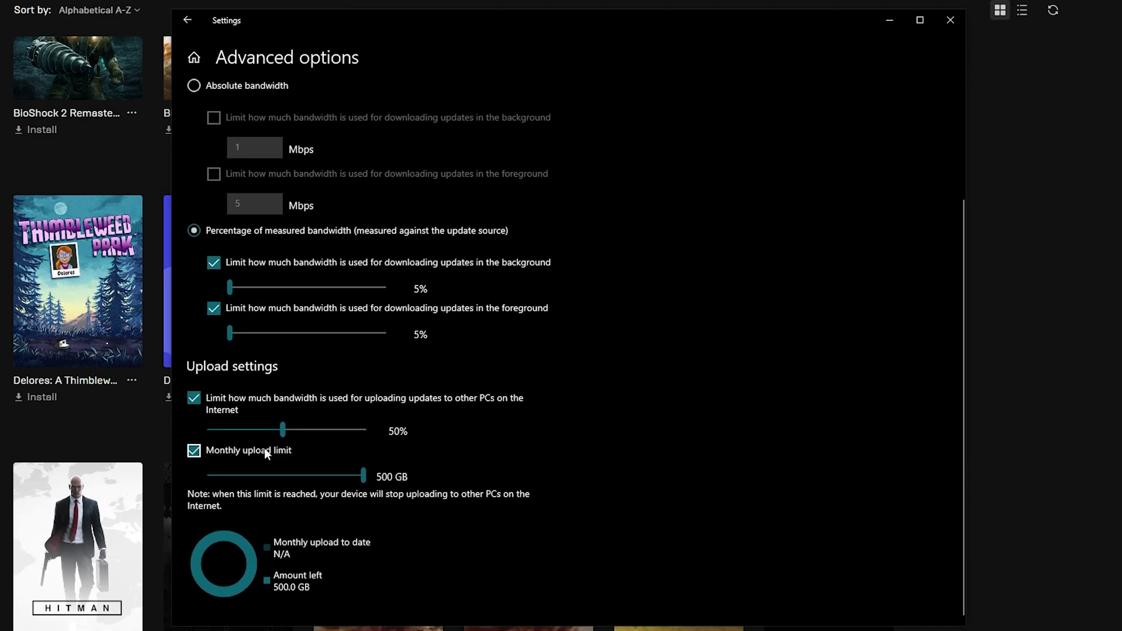
key("shift+Tab")
key("Home")
key("Tab")
key("Tab")
key("Home")
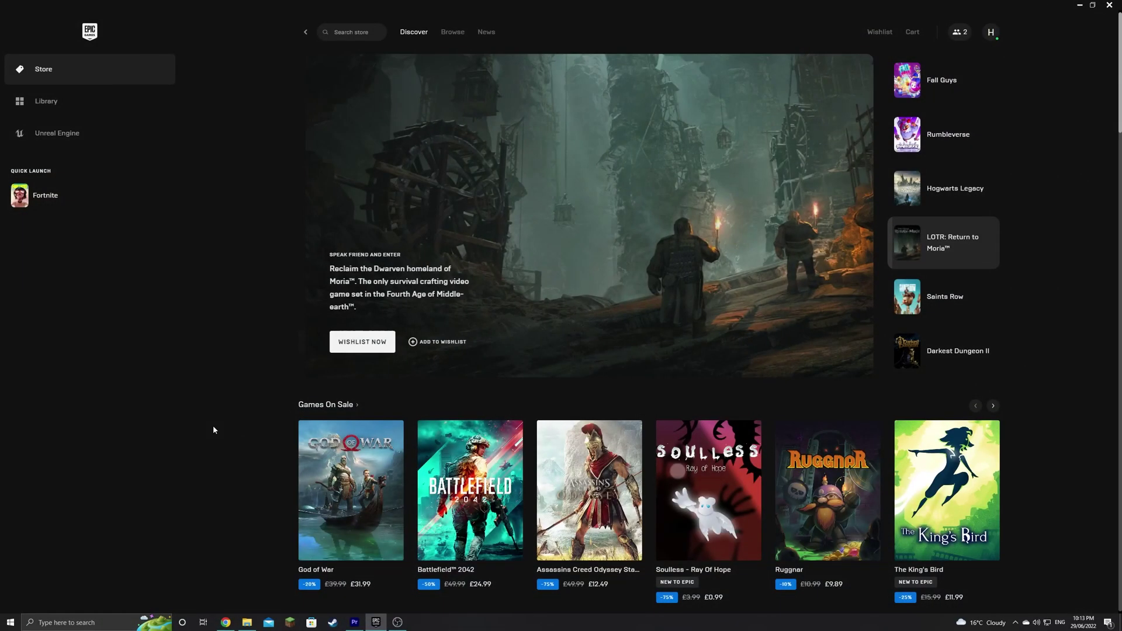
Open Task Manager's detailed process list and locate EpicGamesLauncher.exe
key("ctrl+shift+Escape")
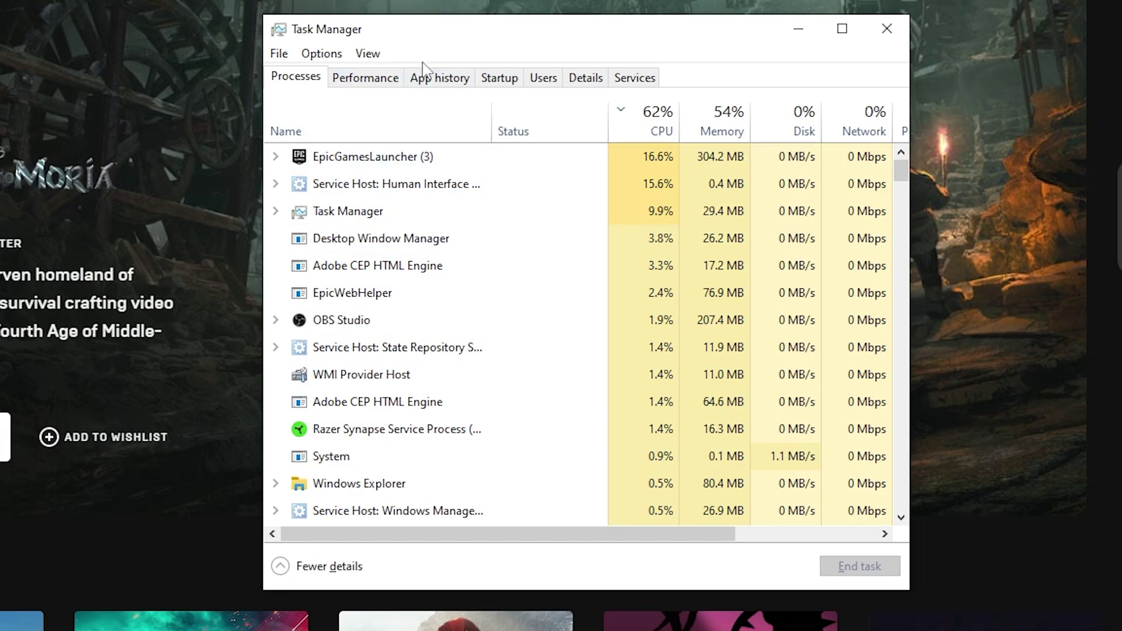
left_click(587, 79)
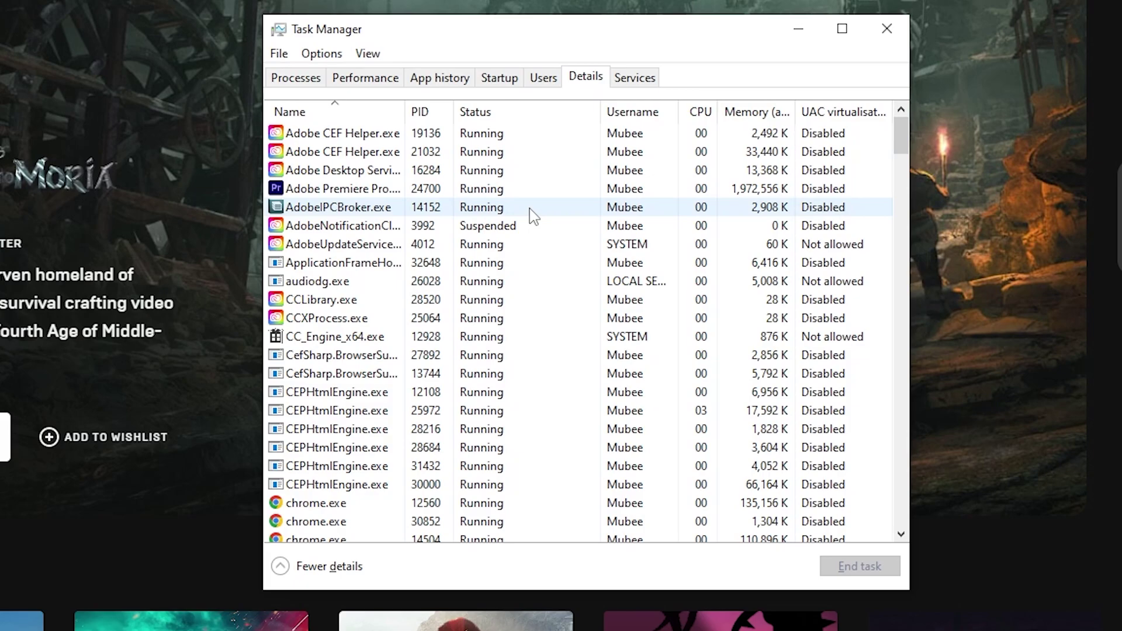
left_click(530, 209)
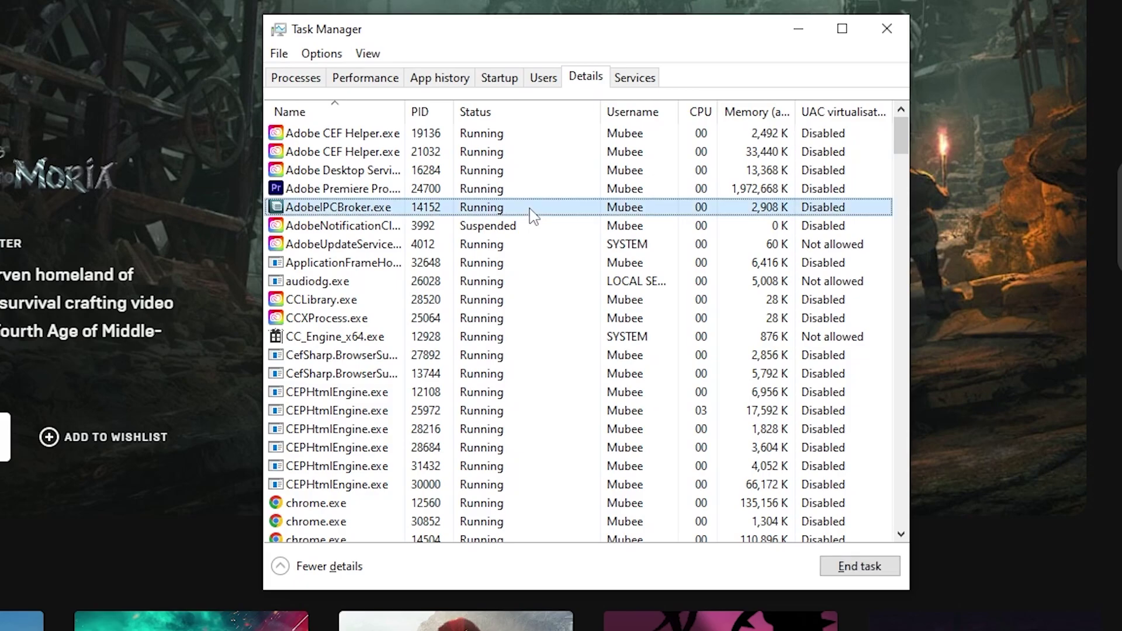
key("e")
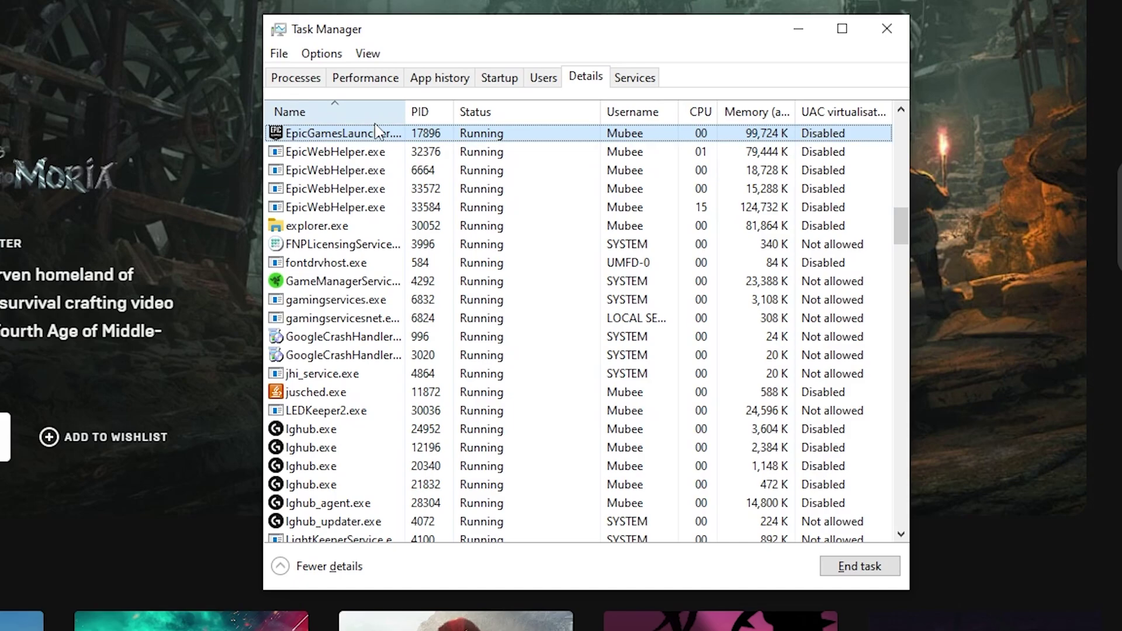
Set the priority of the EpicGamesLauncher.exe process to High and confirm the change
right_click(375, 122)
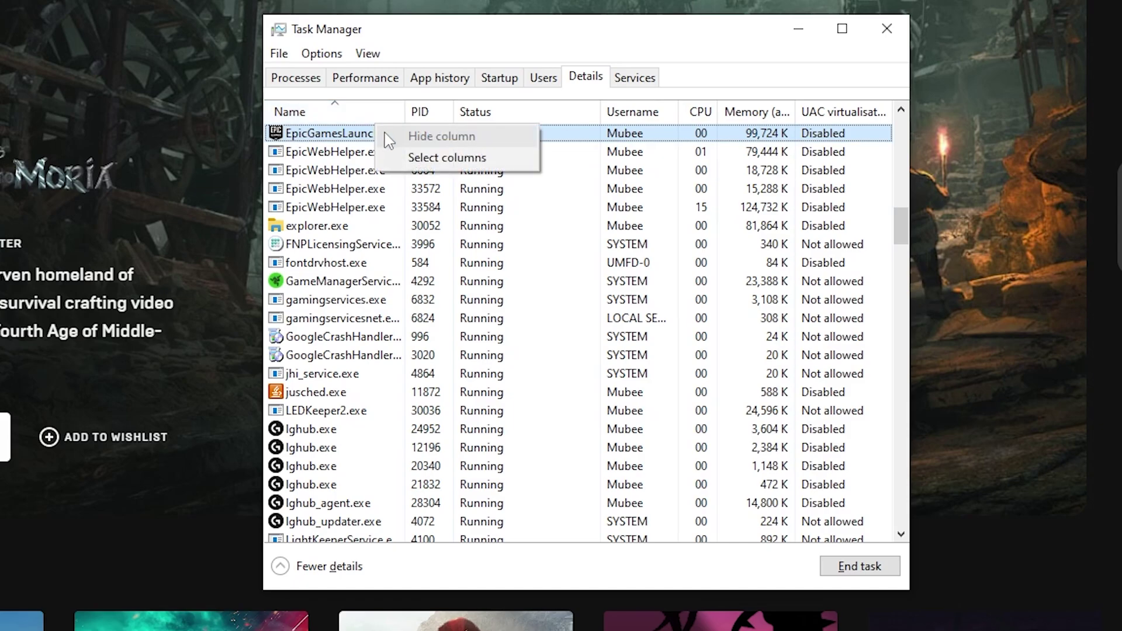
left_click(372, 139)
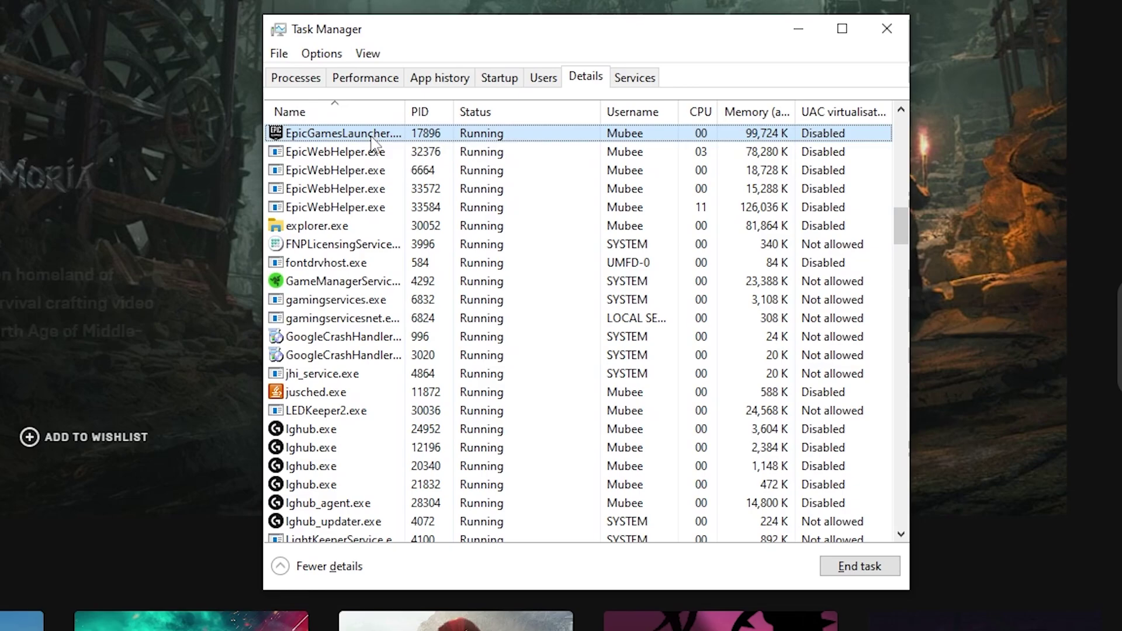
right_click(372, 140)
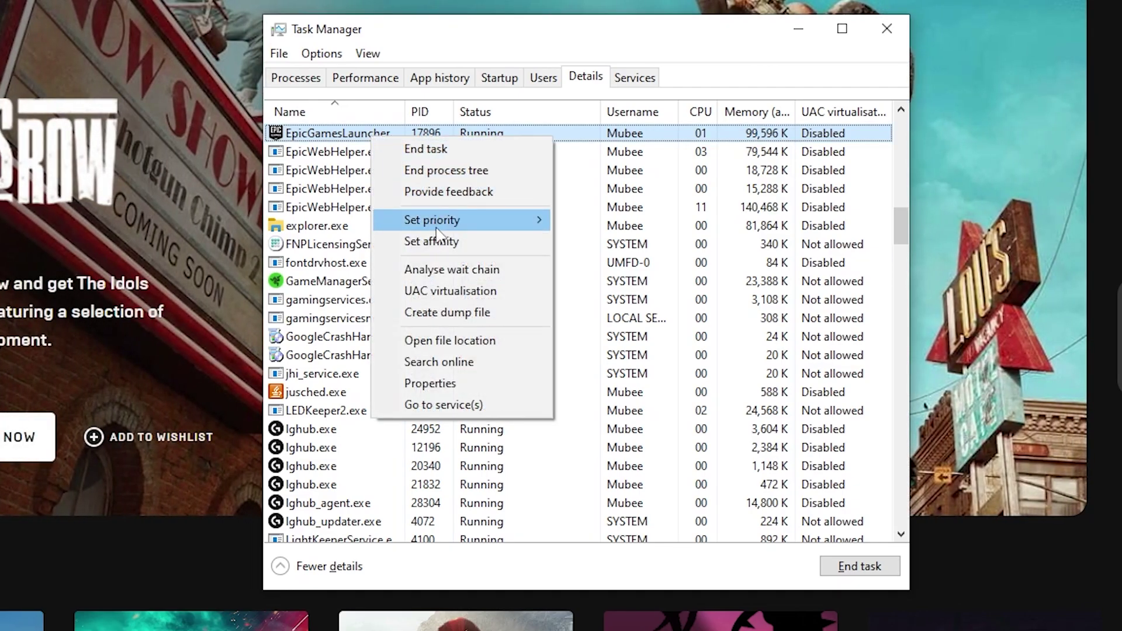
mouse_move(462, 220)
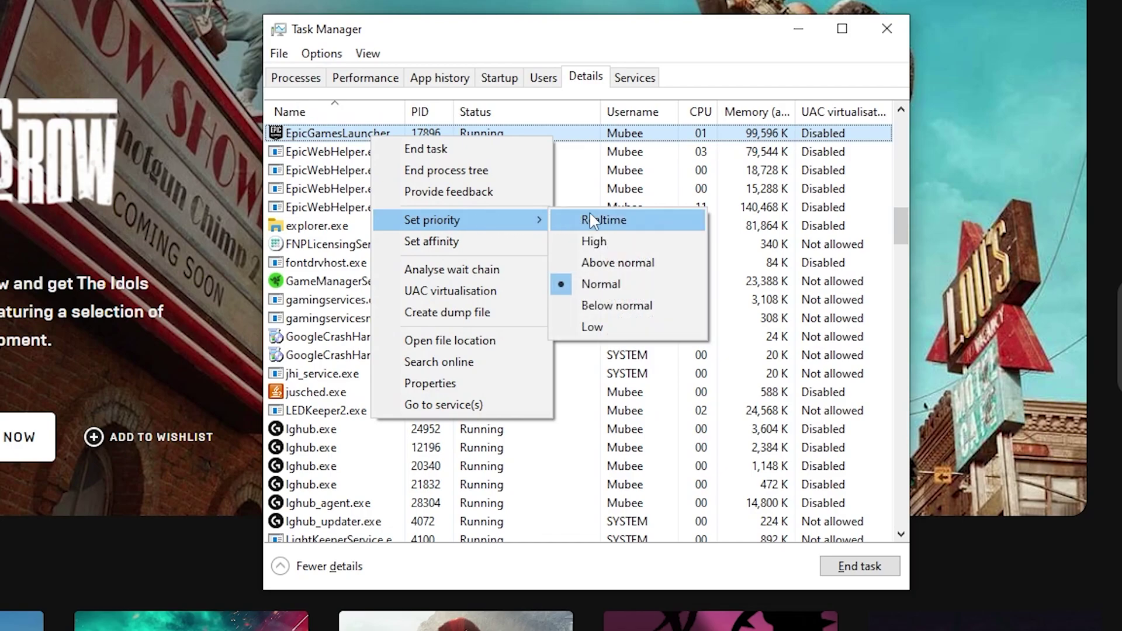
left_click(609, 236)
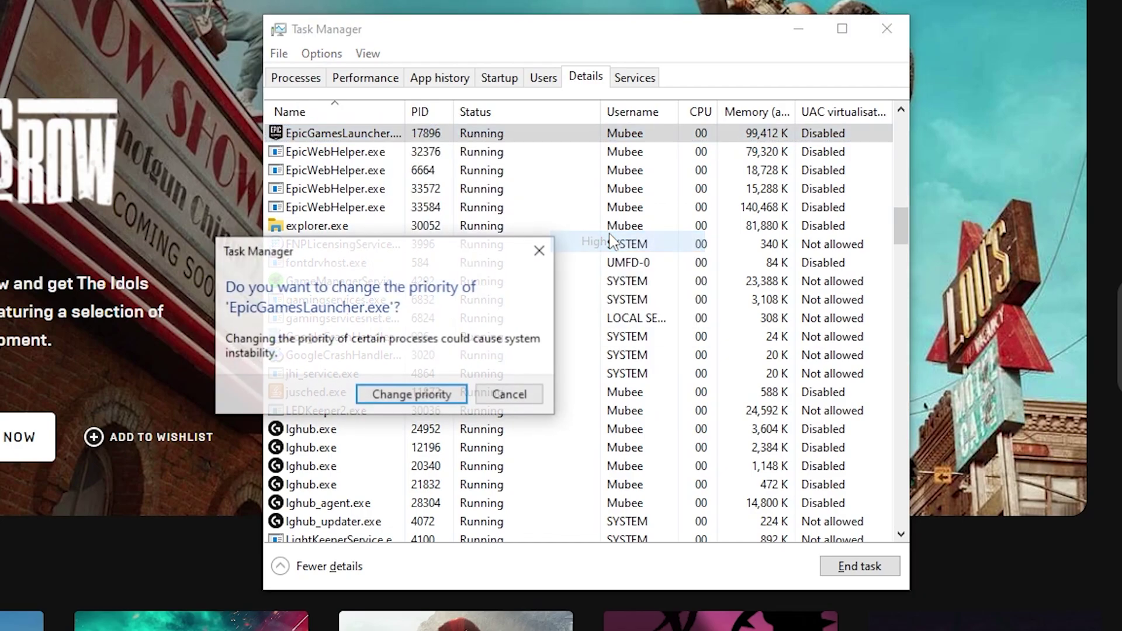
left_click(415, 395)
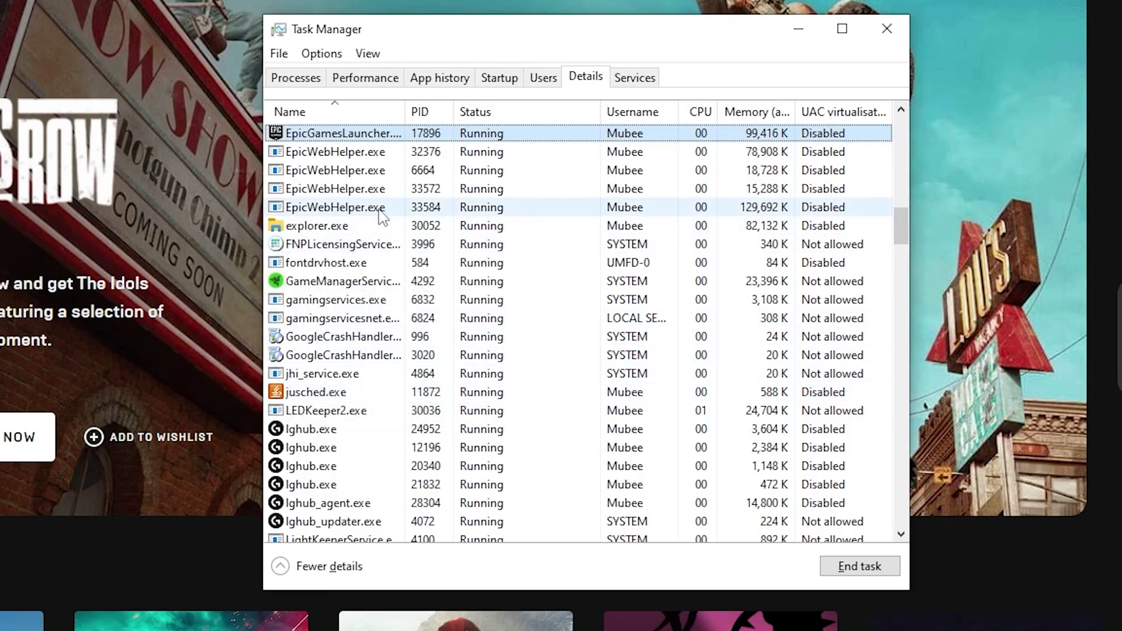
right_click(368, 146)
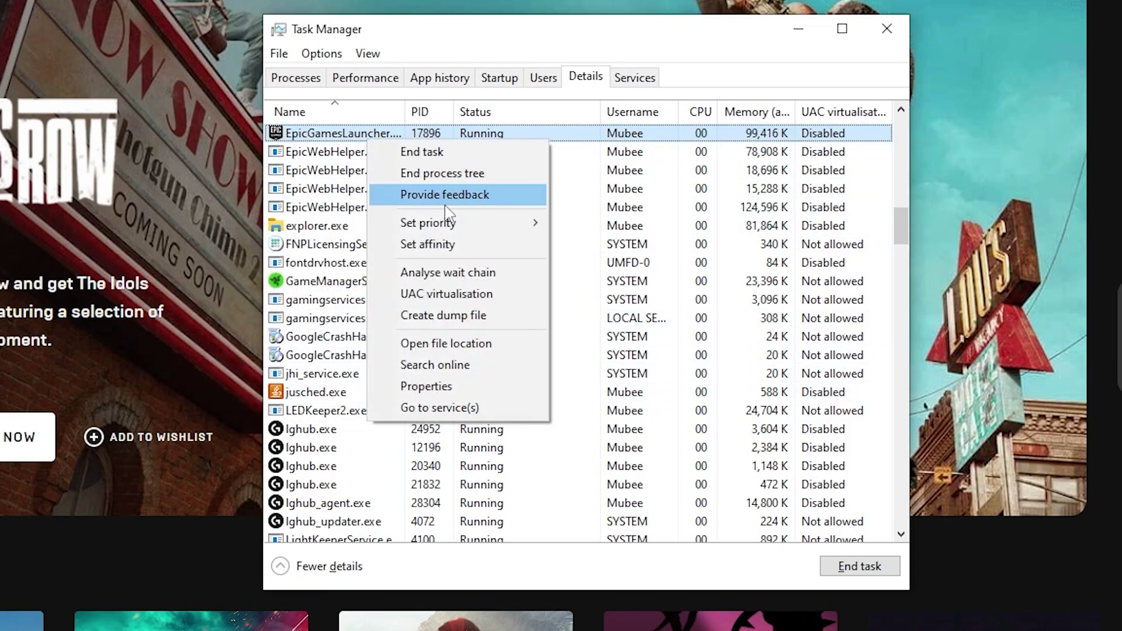
mouse_move(462, 232)
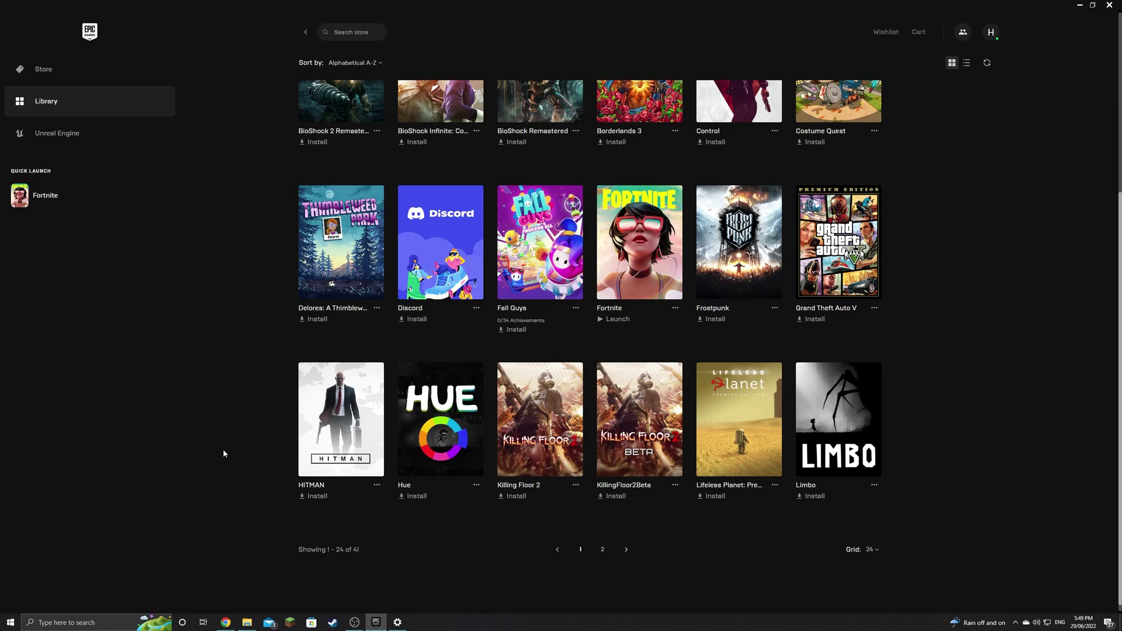
Open Command Prompt as administrator and flush the DNS cache with ipconfig /flushdns
key("super")
type("cmd")
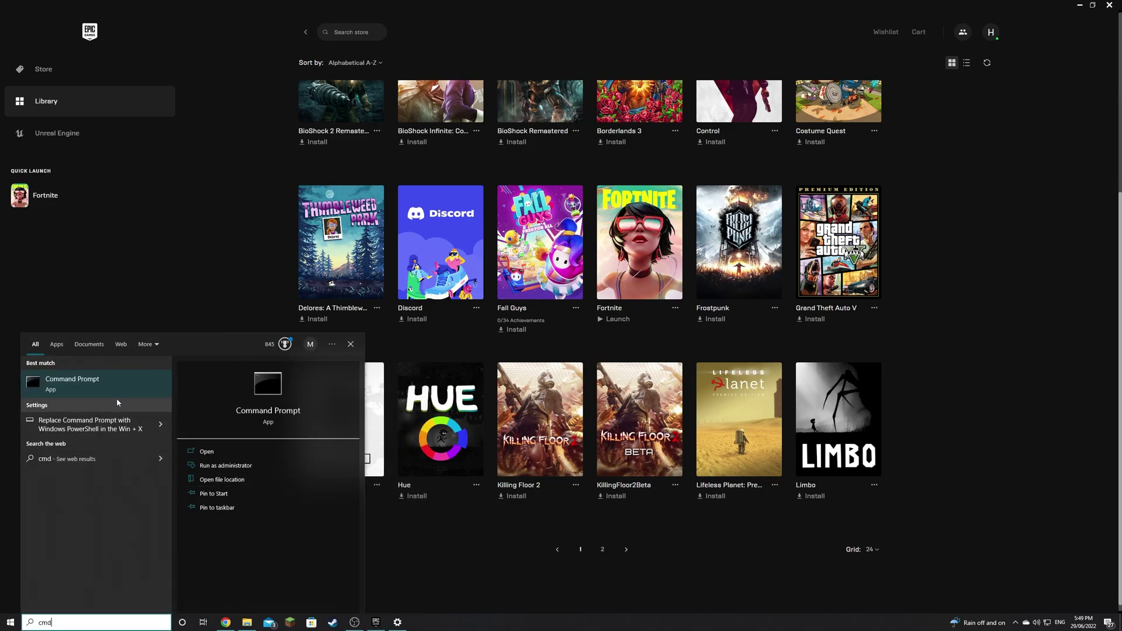
right_click(115, 395)
left_click(135, 413)
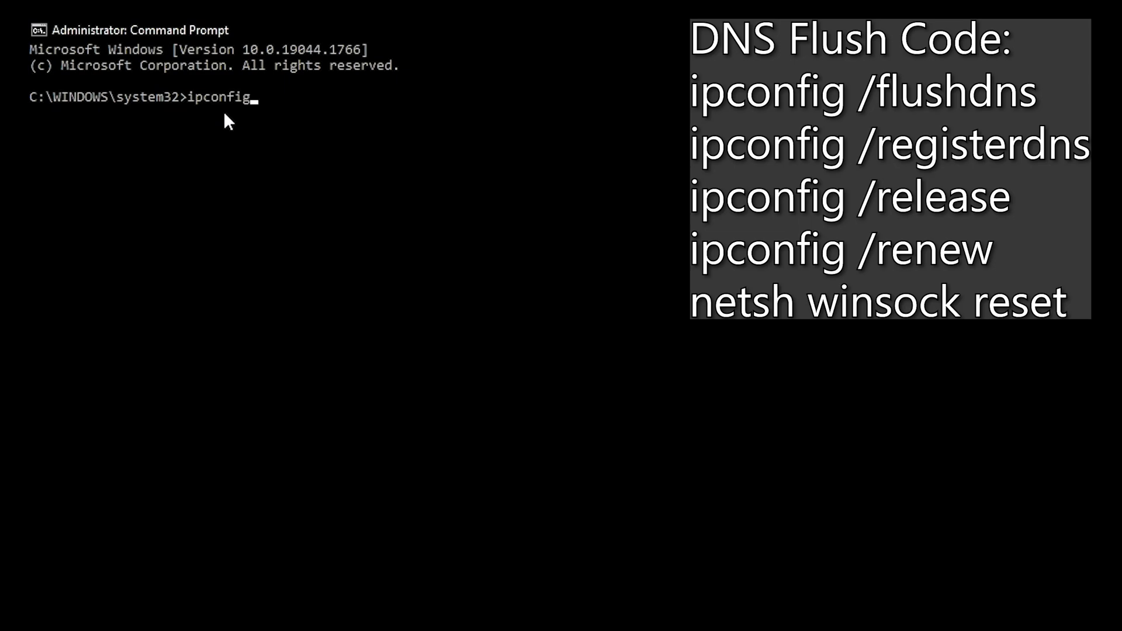
type("/flushdns")
key("Return")
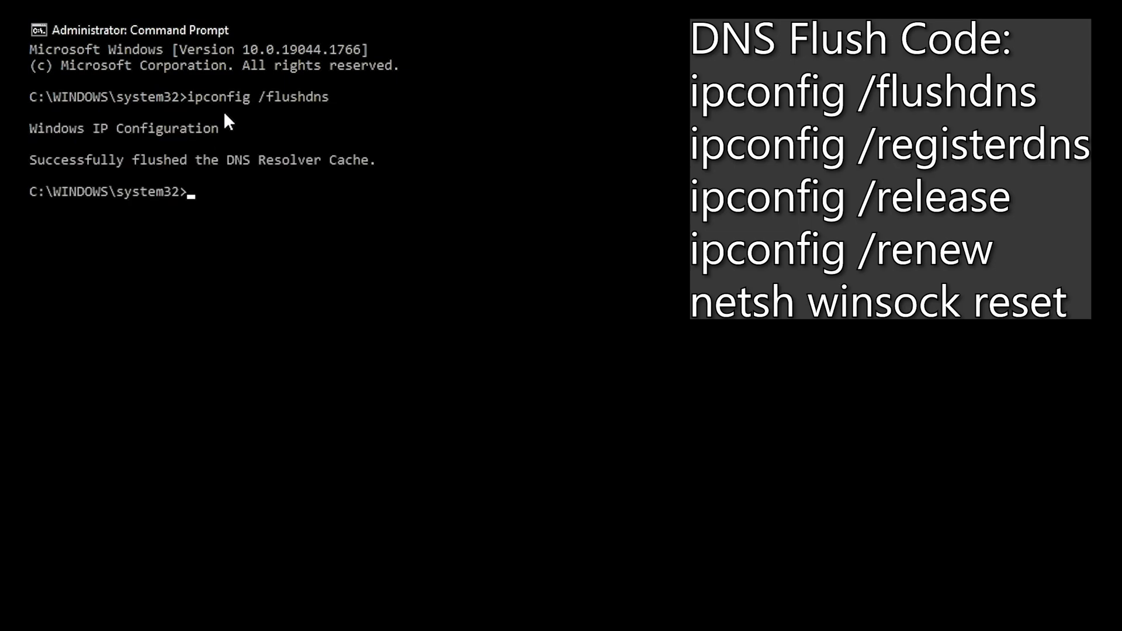
Re-register the computer's DNS records with ipconfig /registerdns
type("ipconfig /registger")
key("BackSpace")
key("BackSpace")
key("BackSpace")
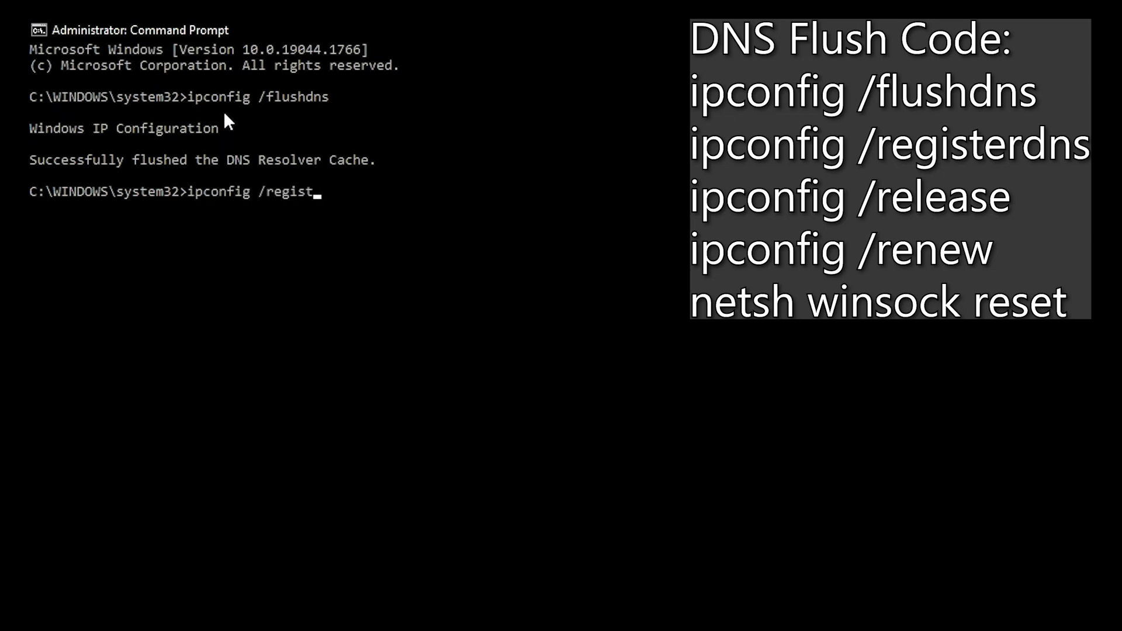
key("BackSpace")
key("BackSpace")
type("sterdns")
key("Return")
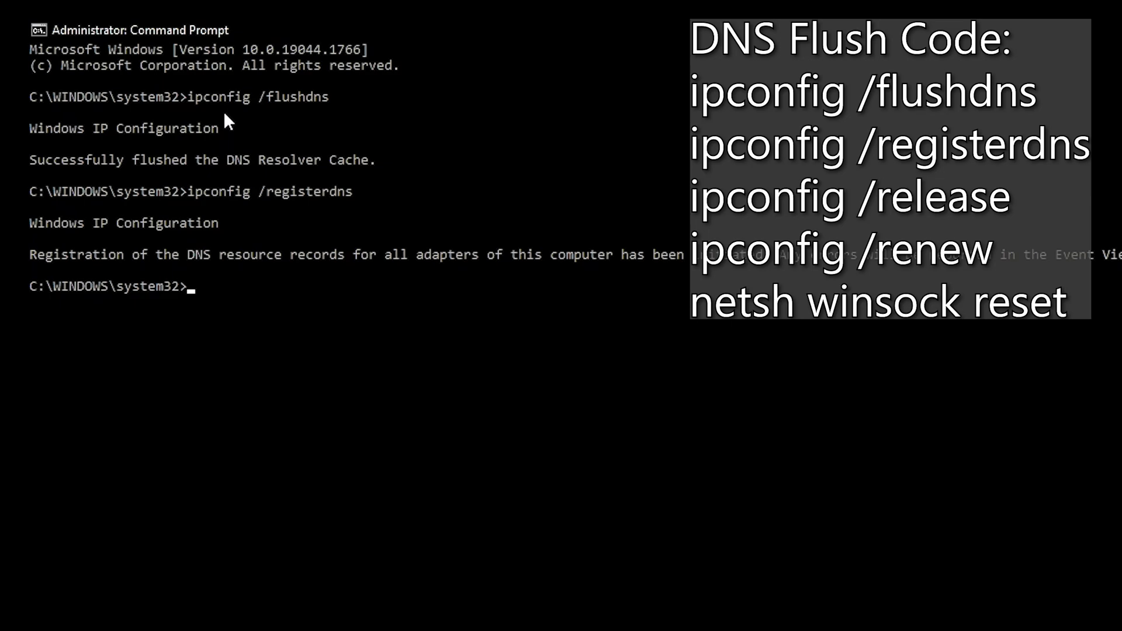
Release the current IP configuration with ipconfig /release and renew it with ipconfig /renew
type("ipconfig /release")
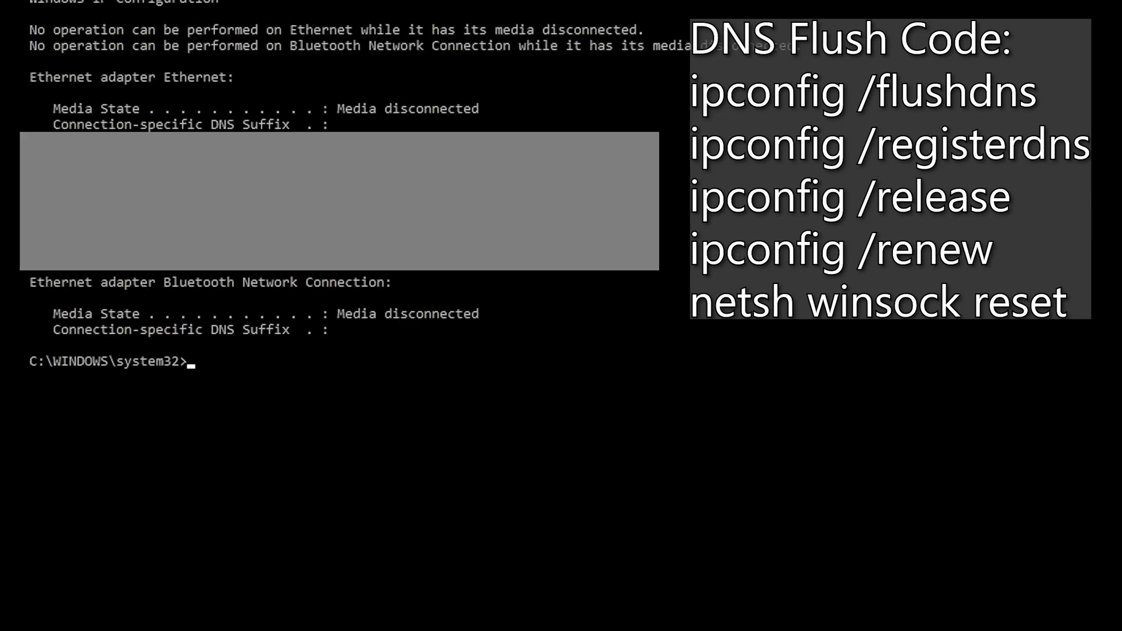
type("ip config")
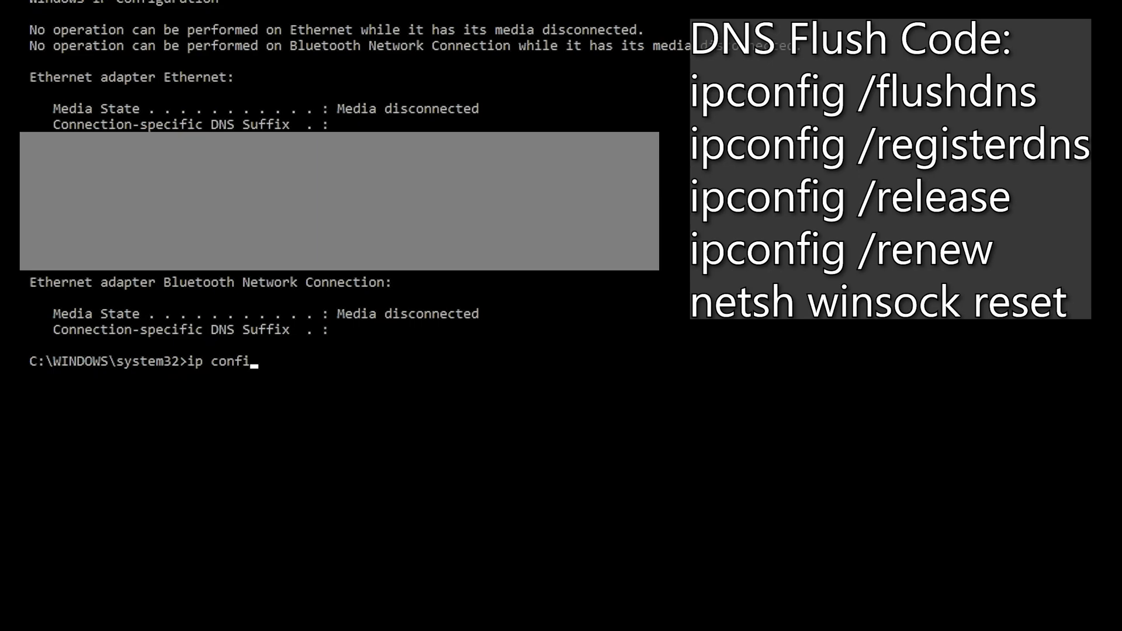
key("BackSpace")
key("BackSpace")
key("BackSpace")
key("BackSpace")
key("BackSpace")
key("BackSpace")
key("BackSpace")
type("config /renew")
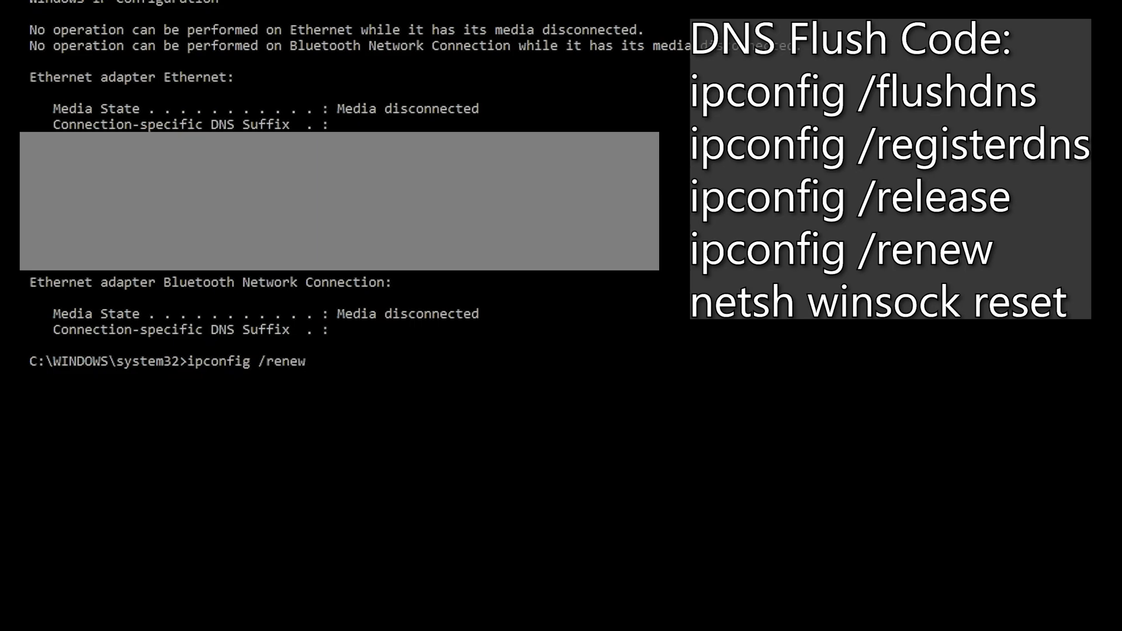
key("Return")
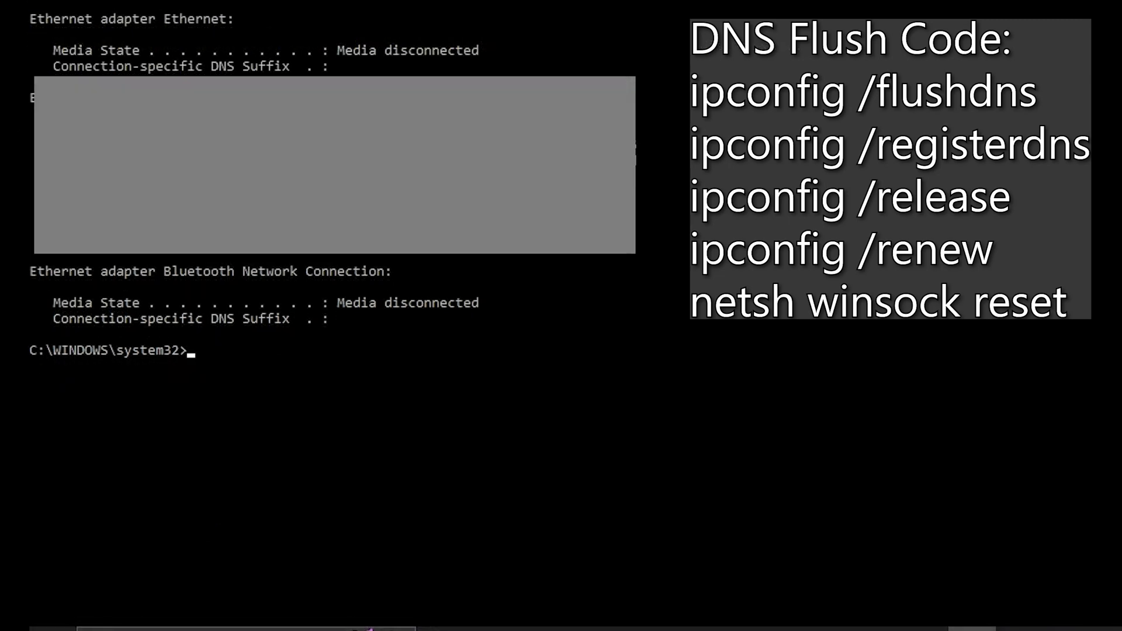
Reset the Winsock catalog with netsh winsock reset and end the Command Prompt session with exit
type("netsh winsockk")
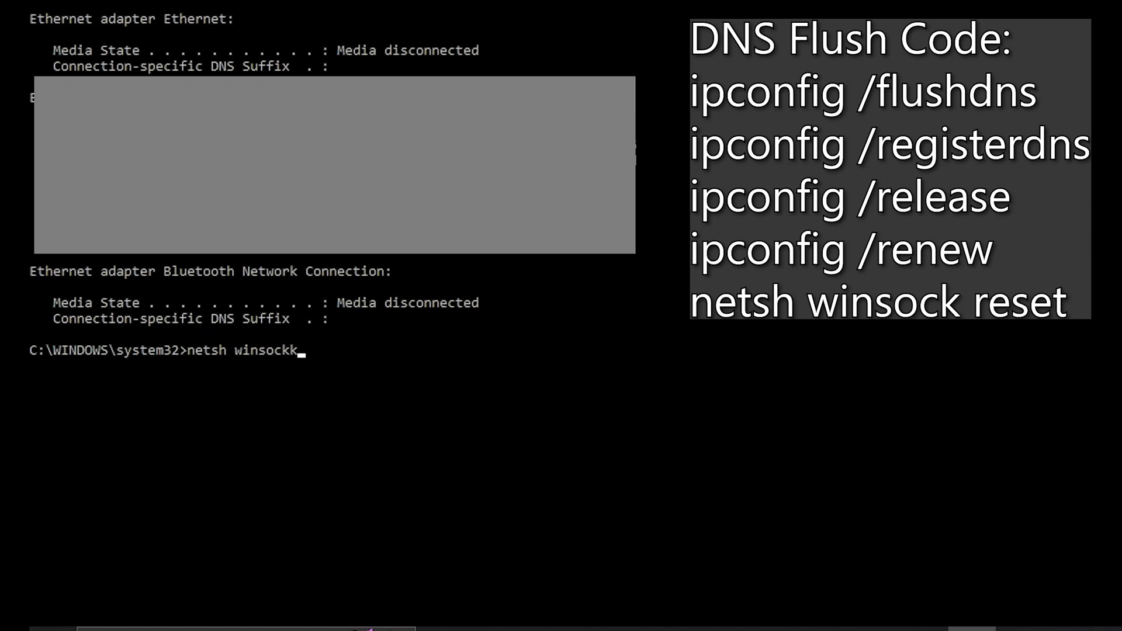
key("BackSpace")
type("reset")
key("Return")
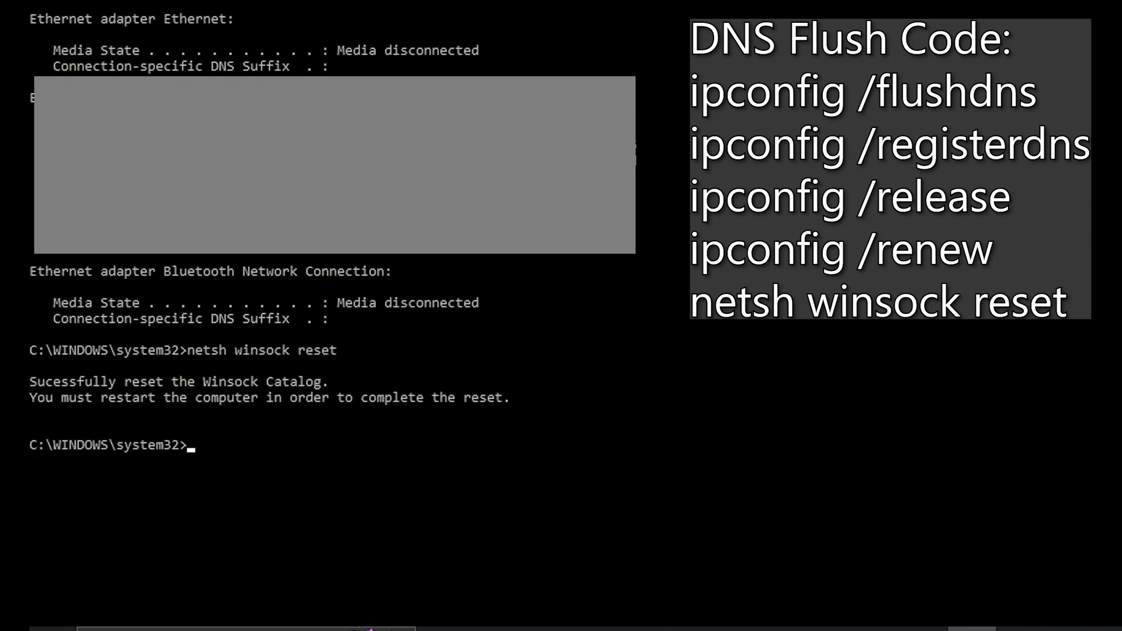
type("exit")
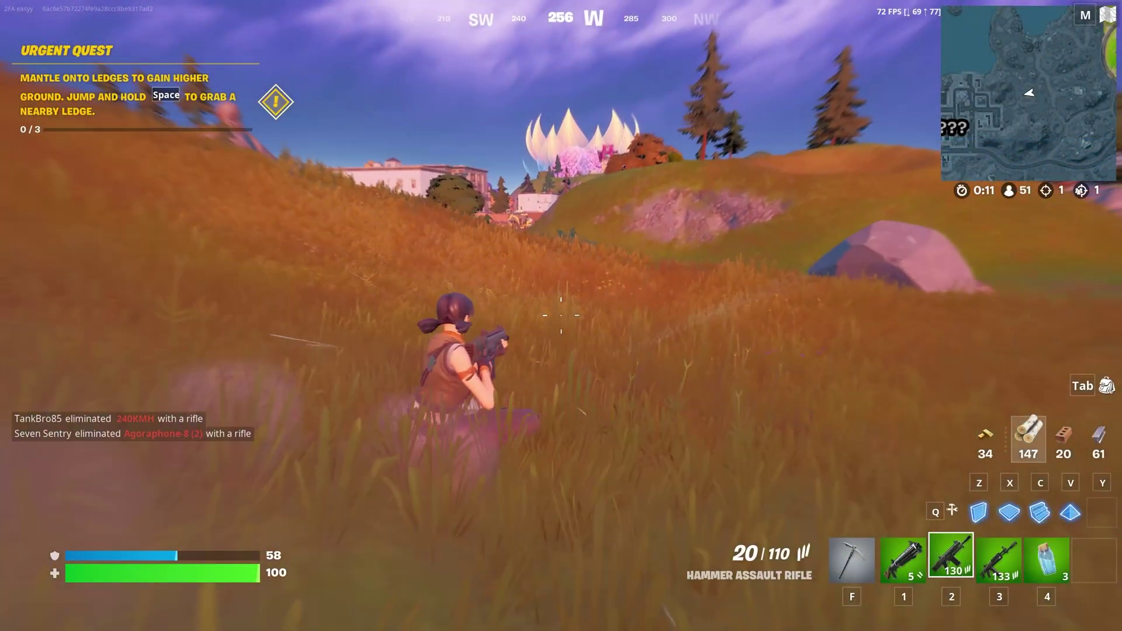
key("w")
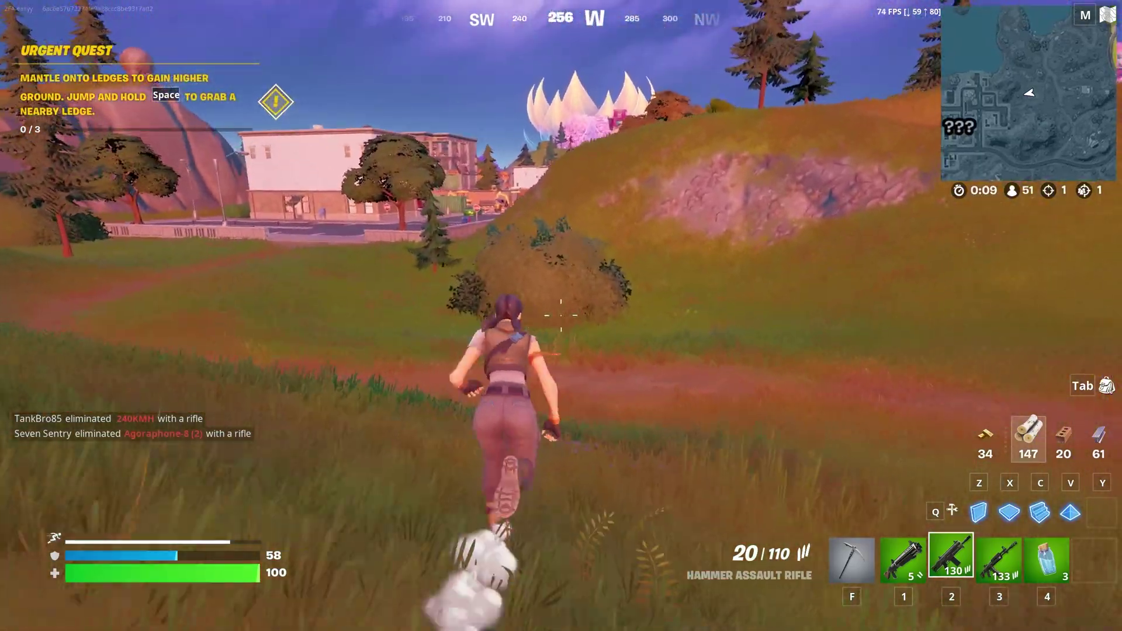
key("w")
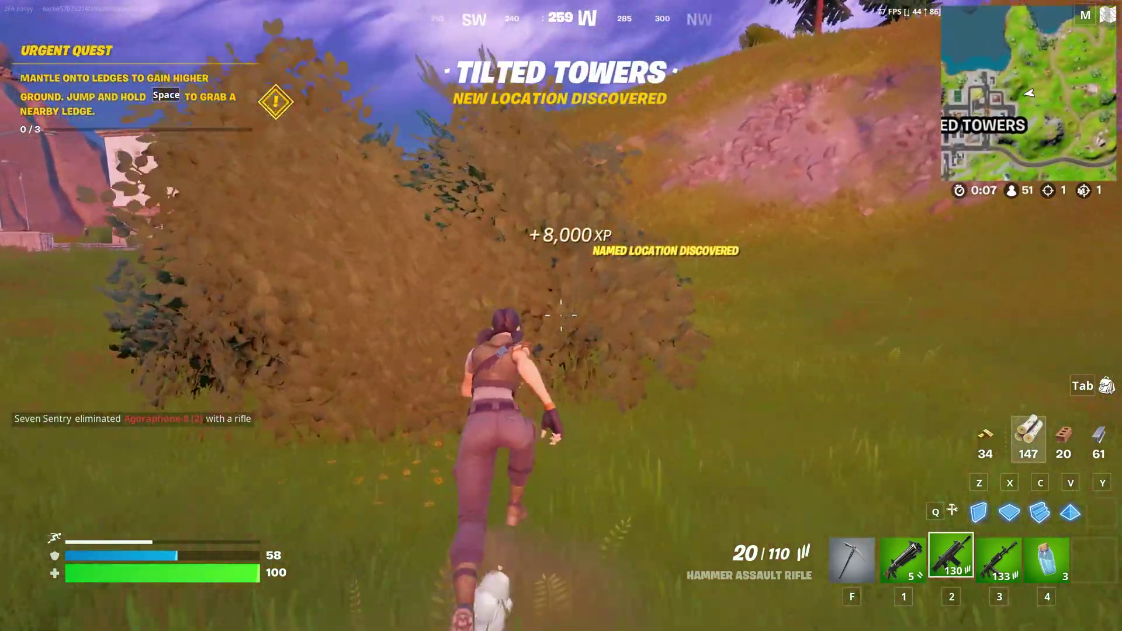
key("w")
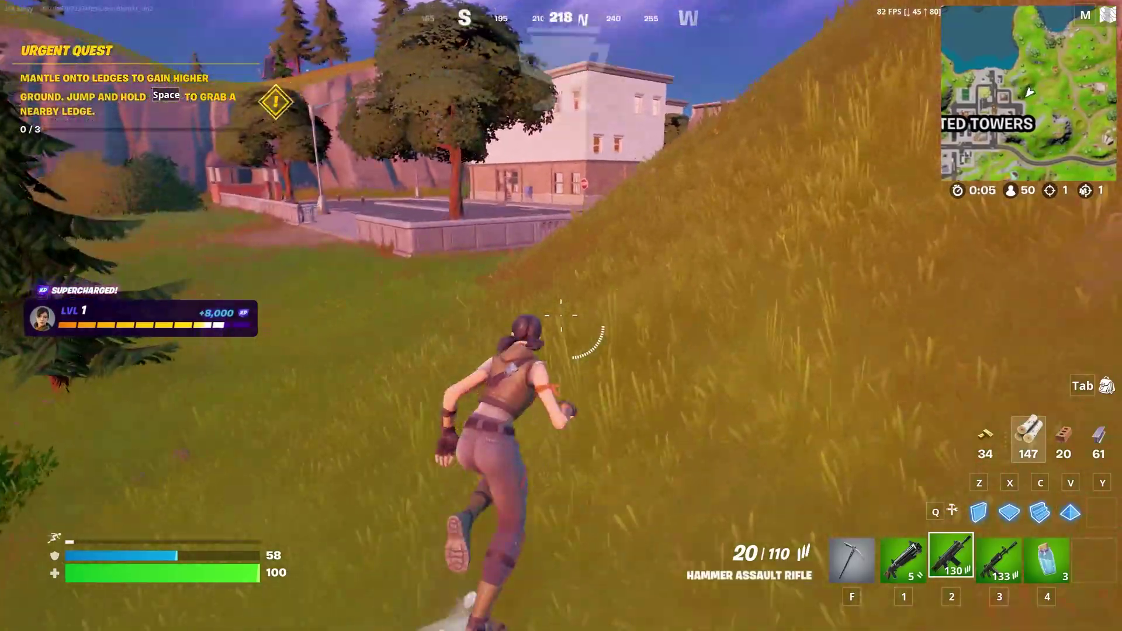
key("w")
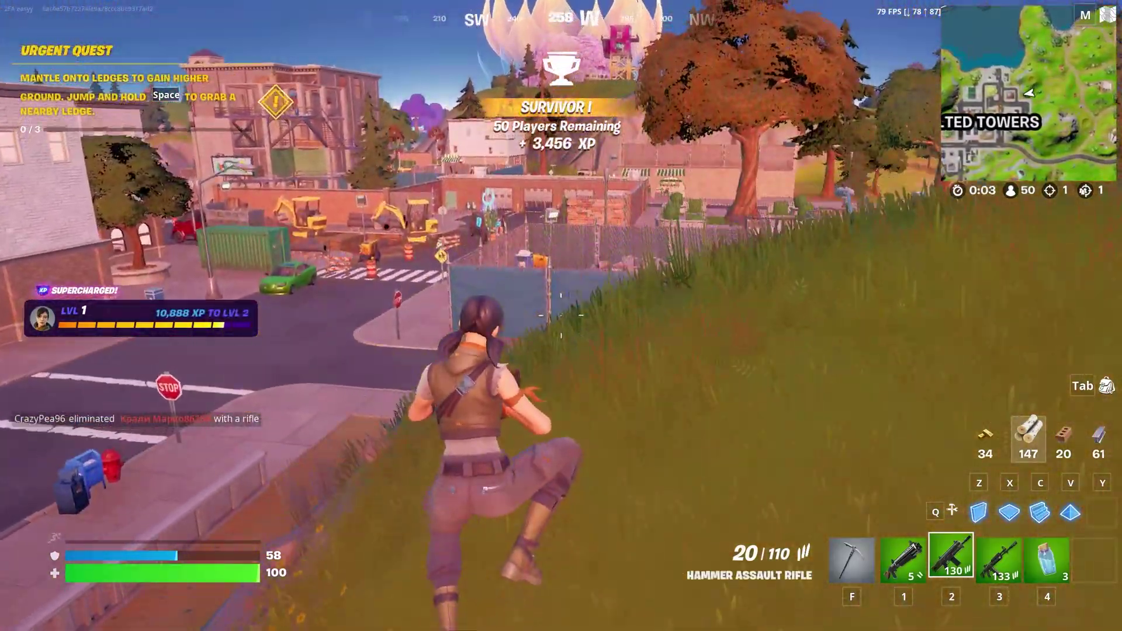
key("w")
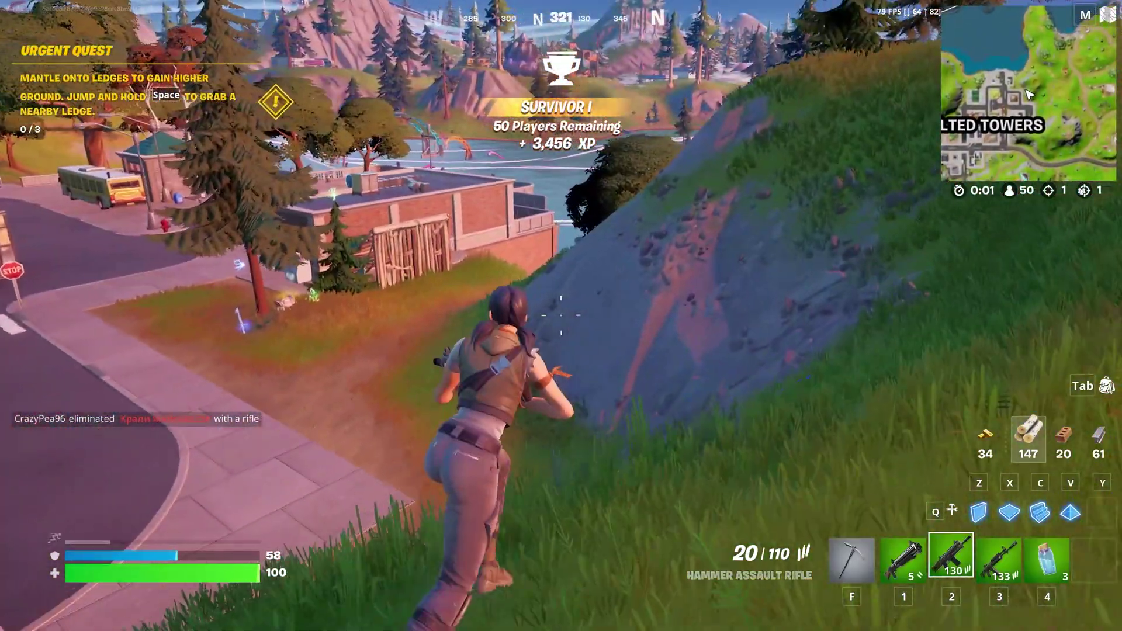
key("w")
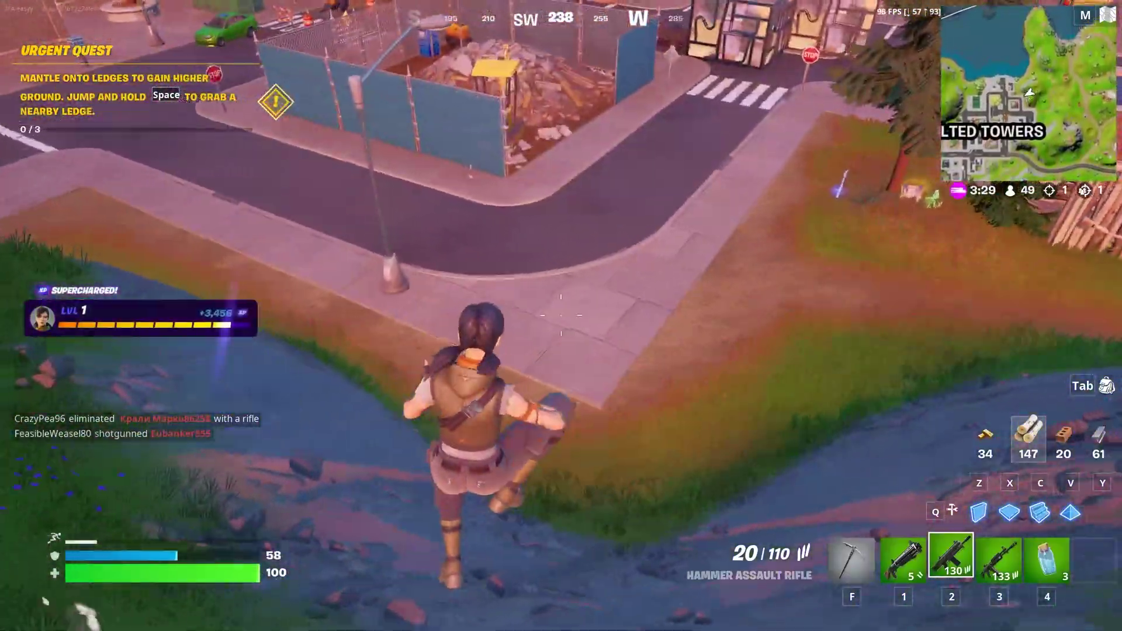